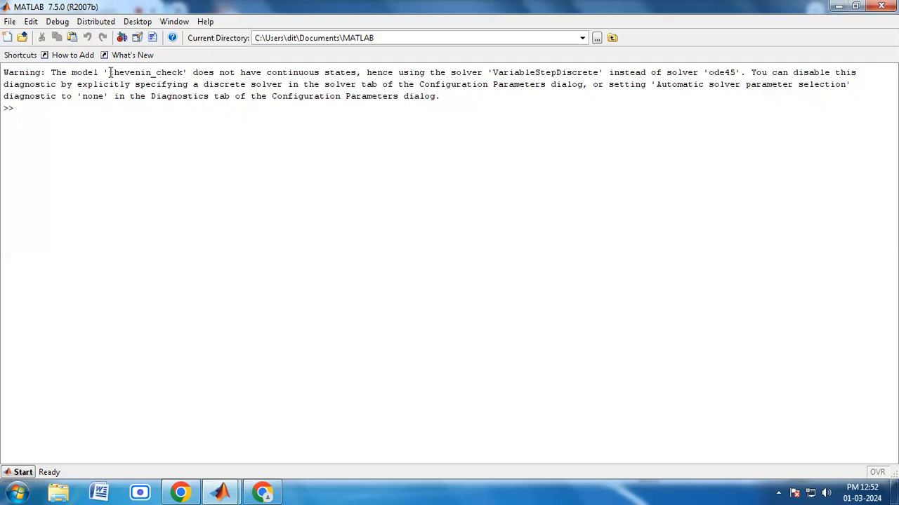
Open the Simulink block library, create a new blank model and move its window clear of the library.
left_click(125, 41)
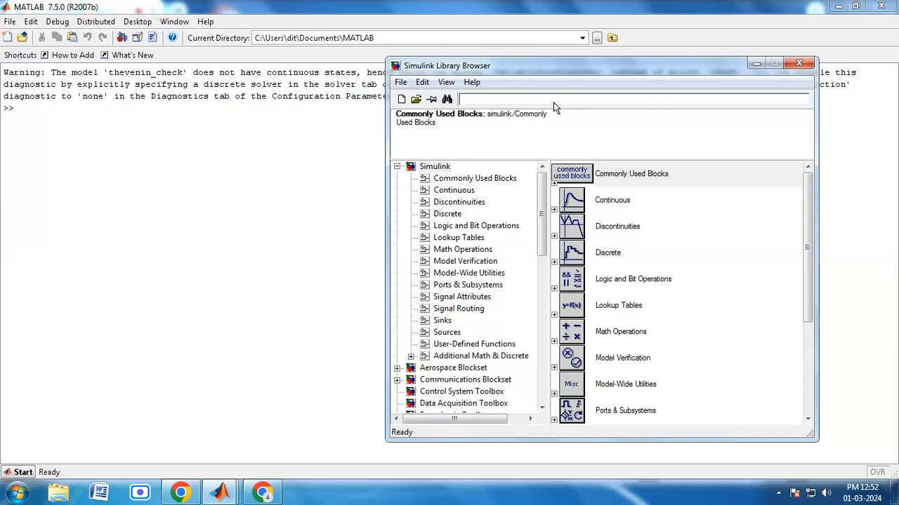
left_click(401, 101)
left_click_drag(502, 20, 146, 85)
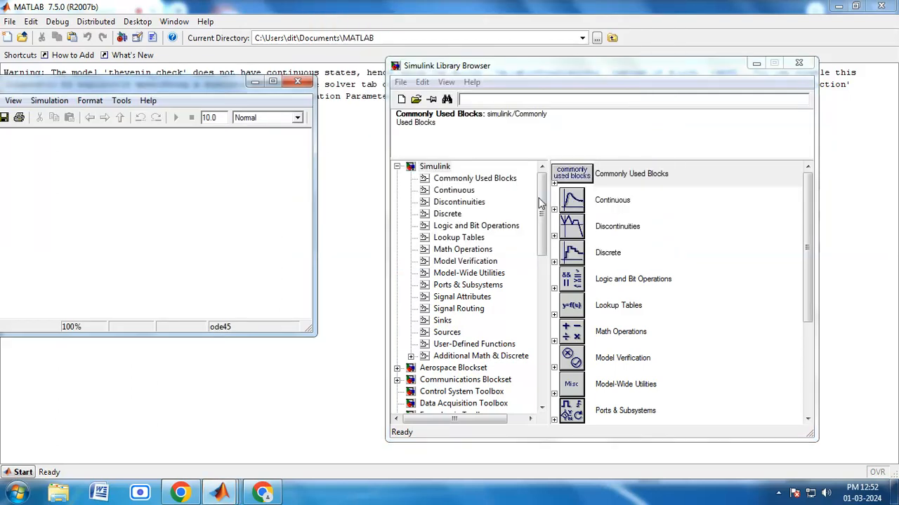
Search the block library for "powergui" and add the powergui block to the model.
left_click(533, 101)
type("powergui")
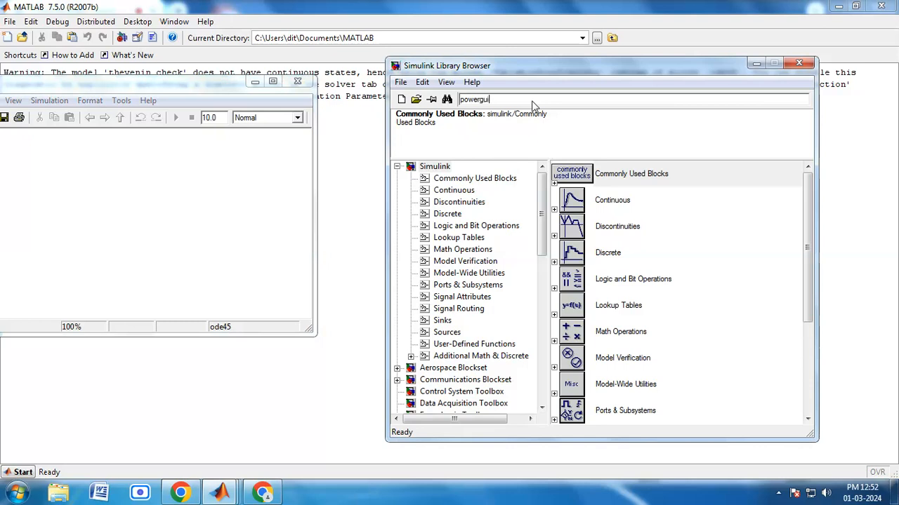
key("Return")
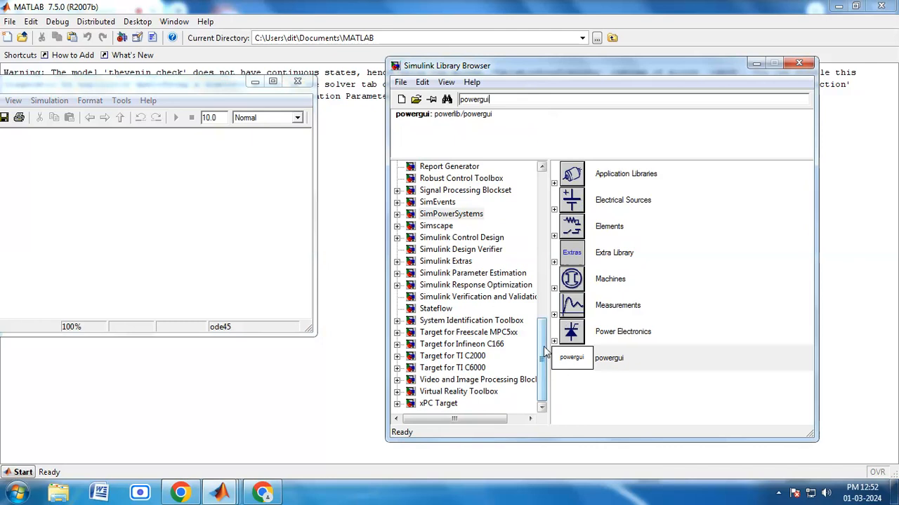
left_click_drag(570, 357, 135, 200)
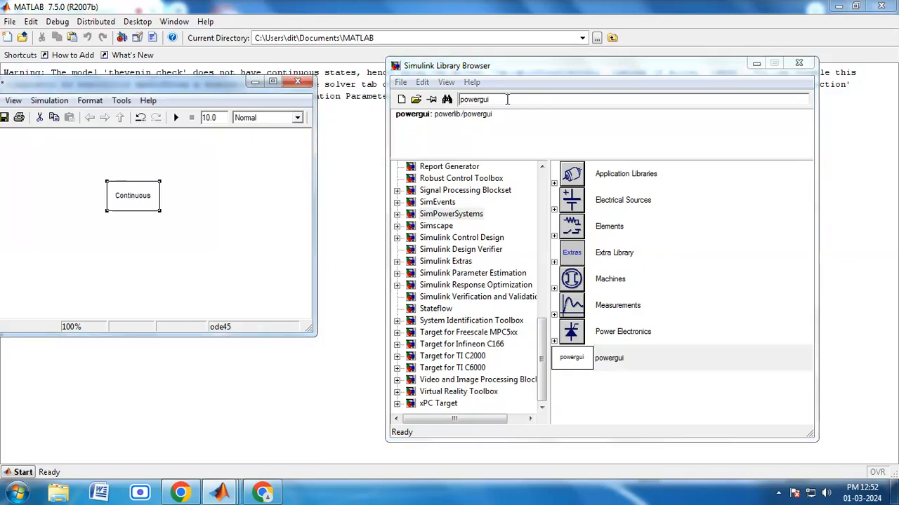
Set the powergui block's simulation type to Discretize electrical model.
left_click_drag(203, 84, 489, 22)
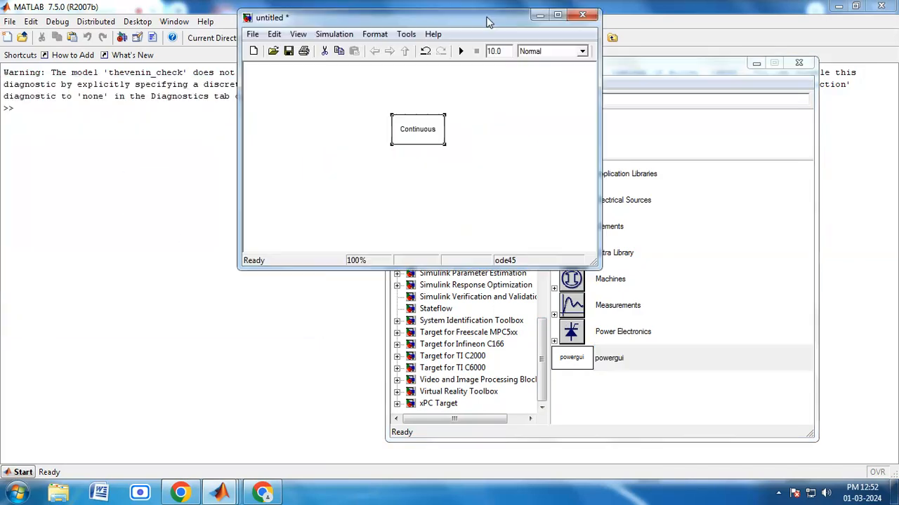
double_click(420, 132)
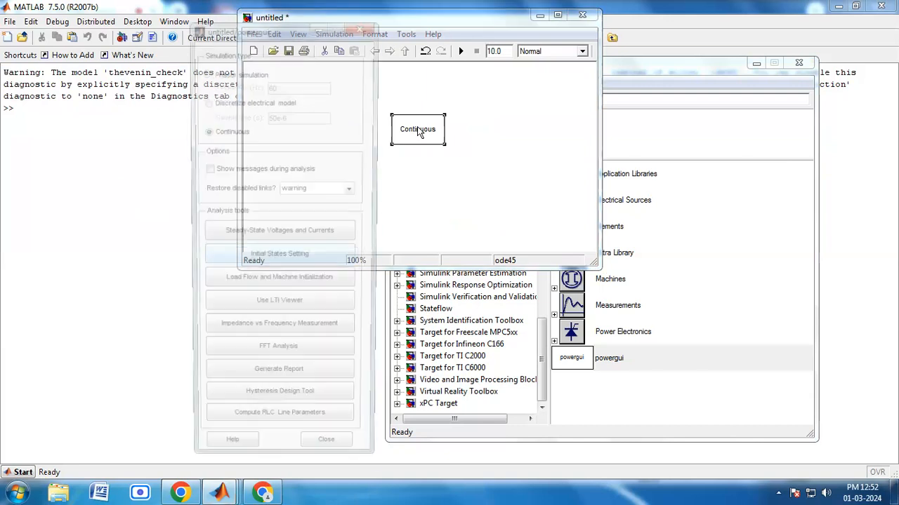
left_click(205, 100)
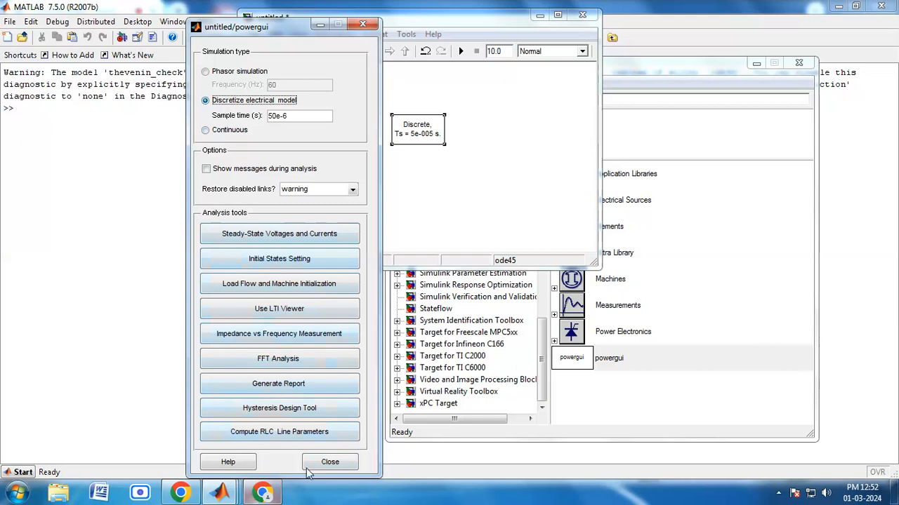
left_click(336, 465)
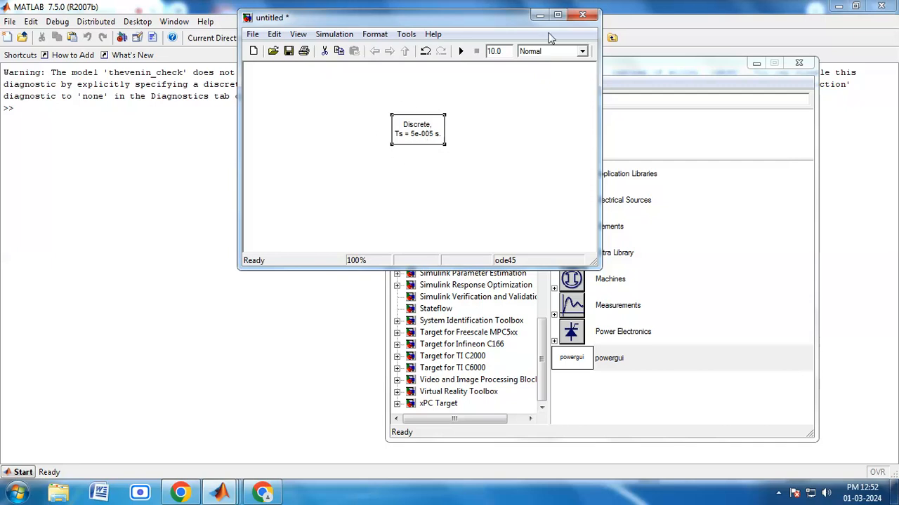
Search the block library for "dc voltage source", keeping the model window beside the library.
left_click_drag(509, 22, 509, 59)
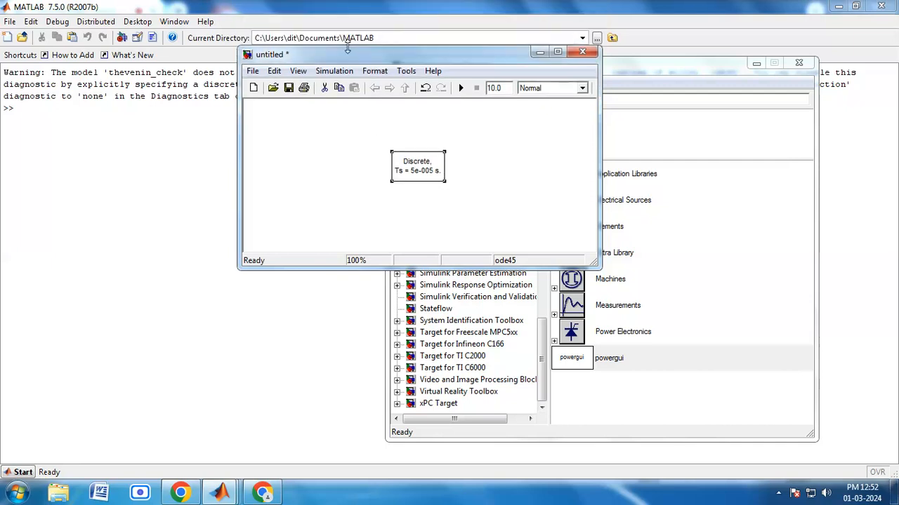
left_click_drag(450, 59, 329, 68)
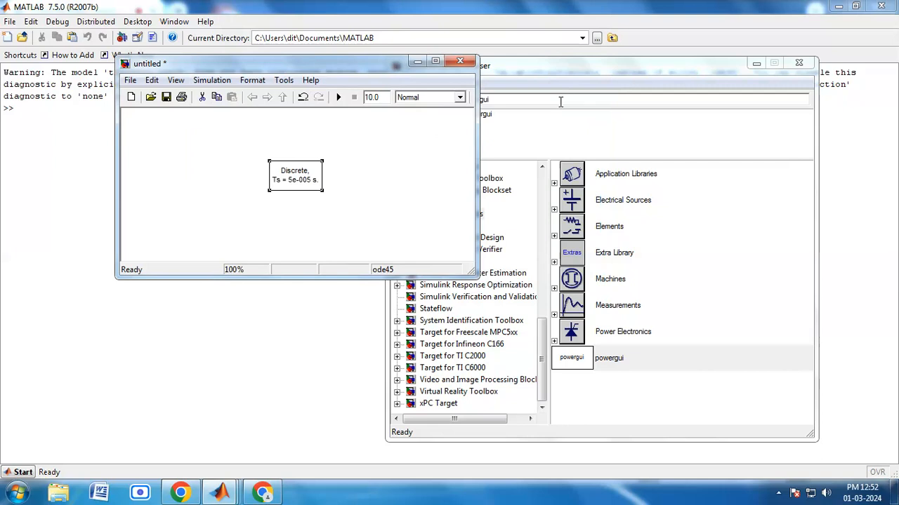
left_click(560, 101)
key("BackSpace")
key("BackSpace")
key("BackSpace")
key("BackSpace")
key("BackSpace")
key("BackSpace")
key("BackSpace")
key("BackSpace")
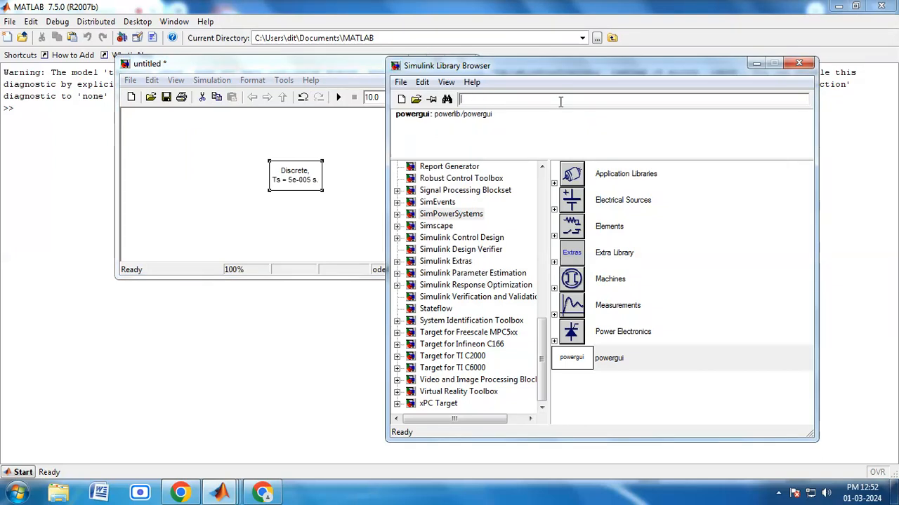
type("v")
type("d")
type("ol")
type("tag")
type("e")
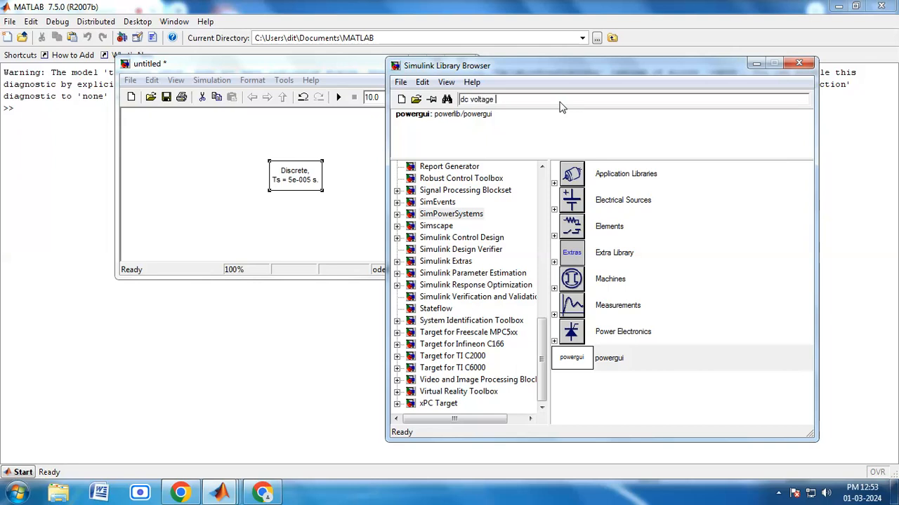
type(" source")
key("Return")
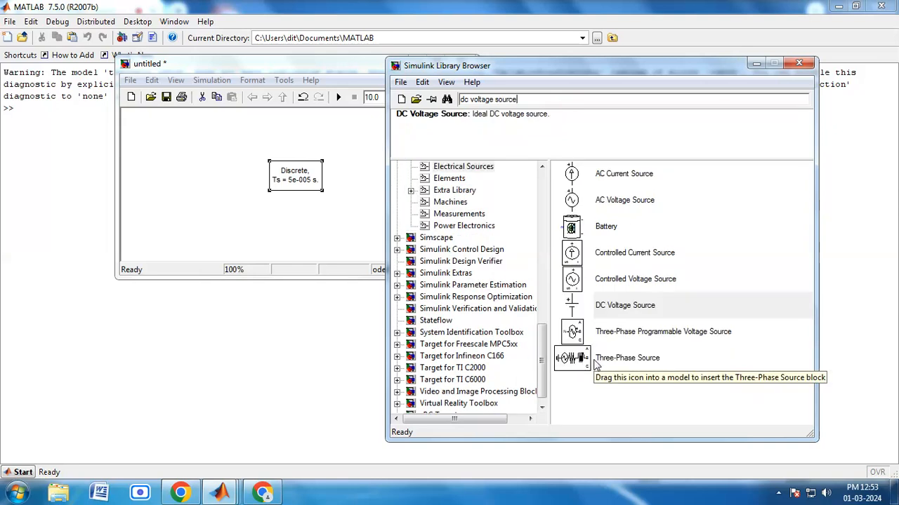
Add a DC Voltage Source block below the powergui block and place a copy of it to its right.
left_click(609, 307)
left_click_drag(609, 309, 287, 229)
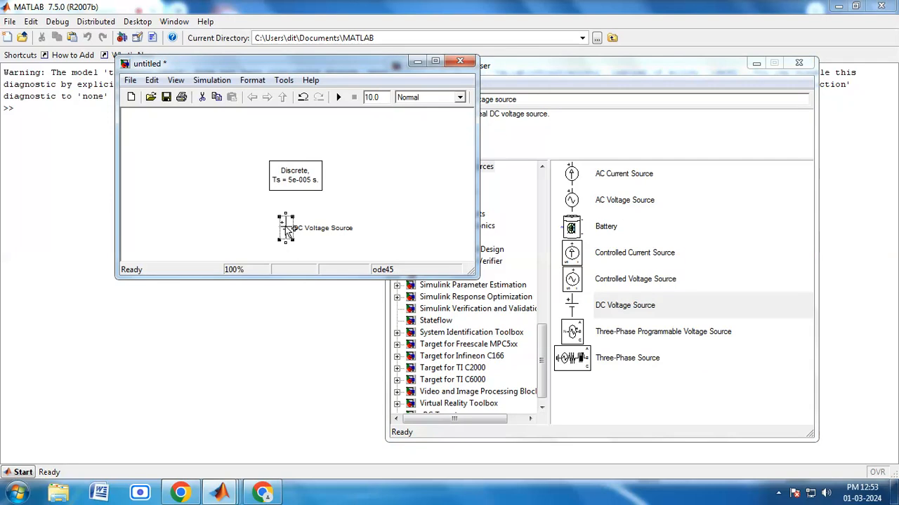
left_click_drag(286, 230, 381, 217)
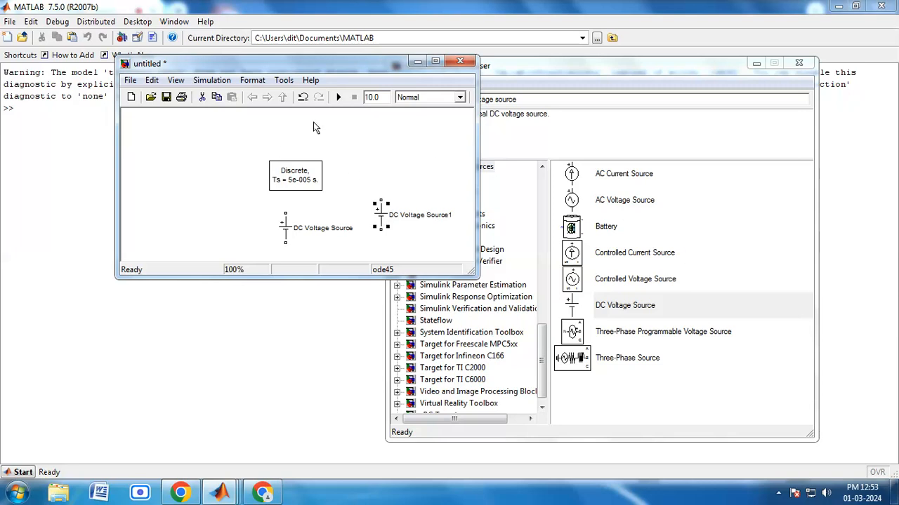
Try searching the block library for "series resistance branch", including from the beginning of the list.
left_click(532, 99)
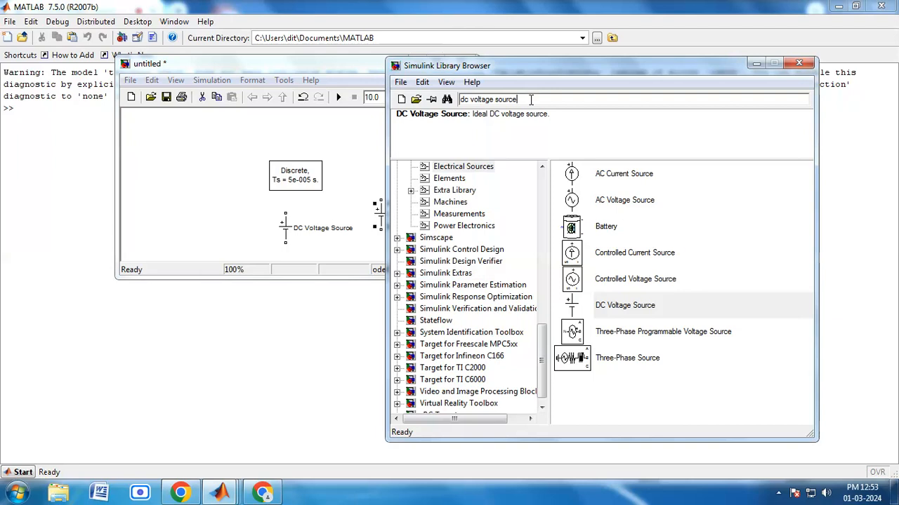
key("BackSpace")
key("BackSpace")
key("BackSpace")
key("BackSpace")
key("BackSpace")
key("BackSpace")
key("BackSpace")
key("BackSpace")
key("BackSpace")
key("BackSpace")
key("BackSpace")
key("BackSpace")
key("BackSpace")
key("BackSpace")
key("BackSpace")
key("BackSpace")
type("series ")
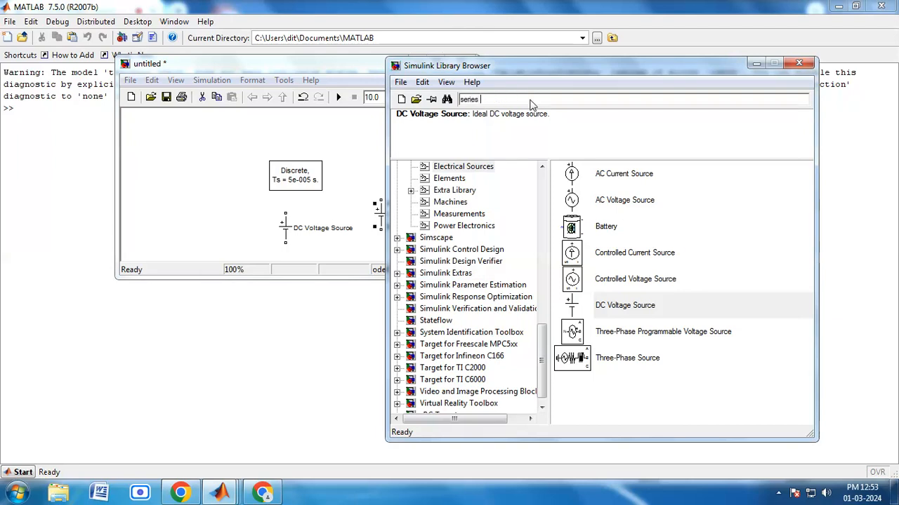
type("resistance branch")
key("Return")
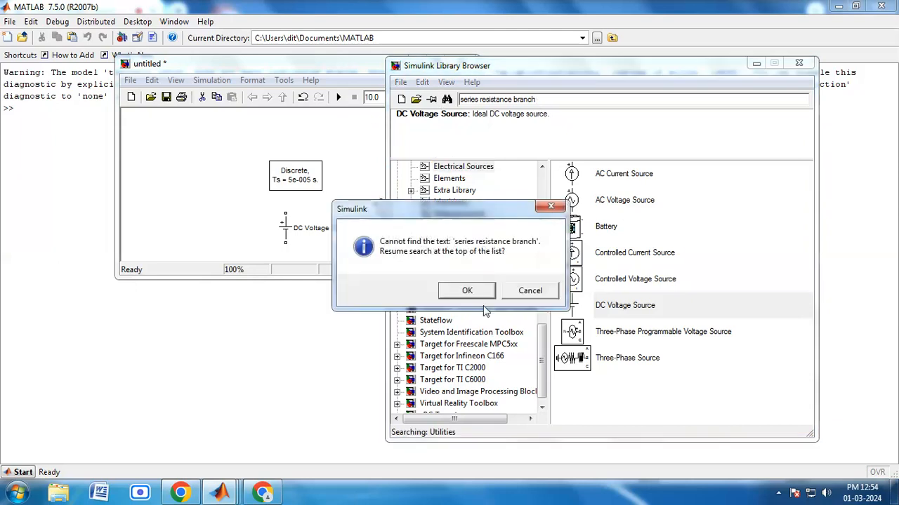
left_click(464, 291)
left_click(562, 295)
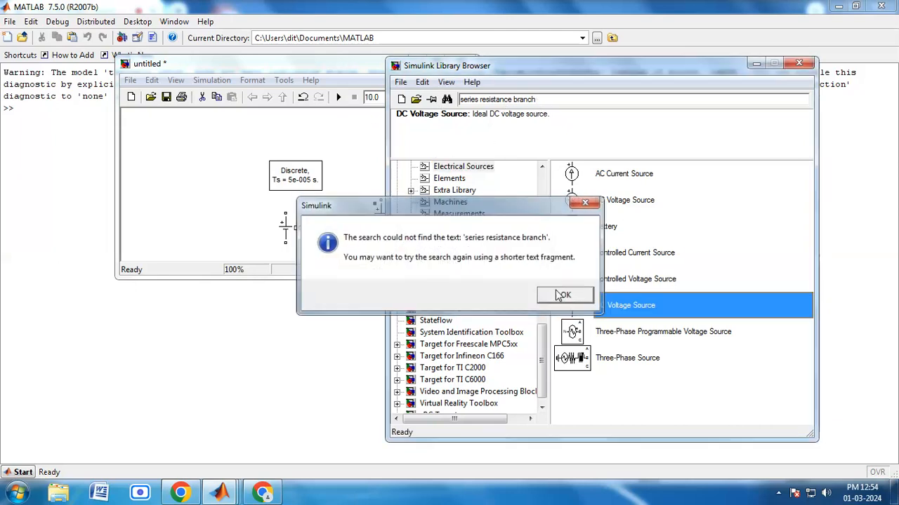
Search the block library for "series rlc branch".
left_click(512, 99)
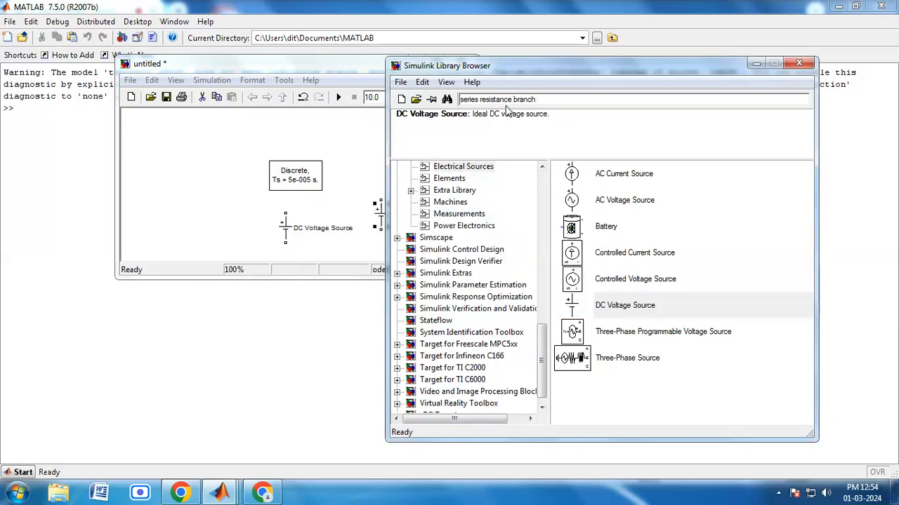
key("BackSpace")
key("BackSpace")
key("BackSpace")
key("BackSpace")
key("BackSpace")
key("BackSpace")
key("BackSpace")
key("BackSpace")
key("BackSpace")
key("BackSpace")
key("BackSpace")
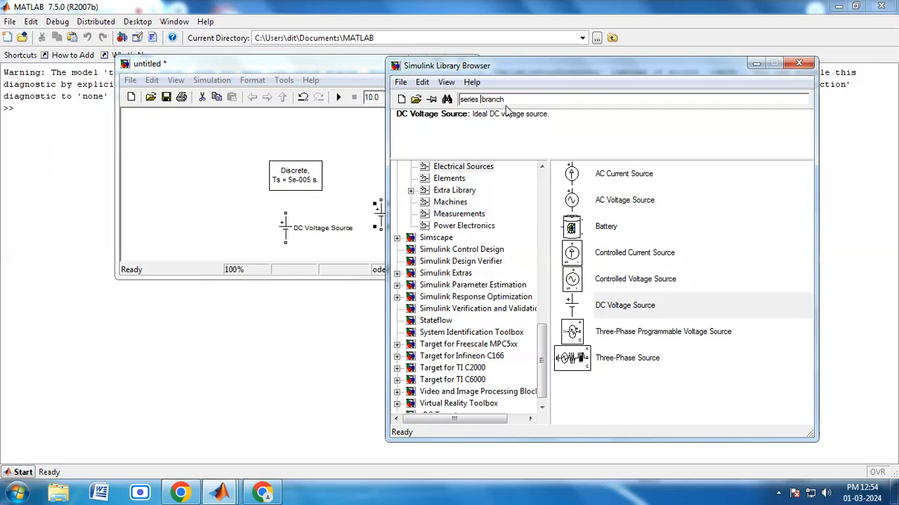
type("rlc")
key("Return")
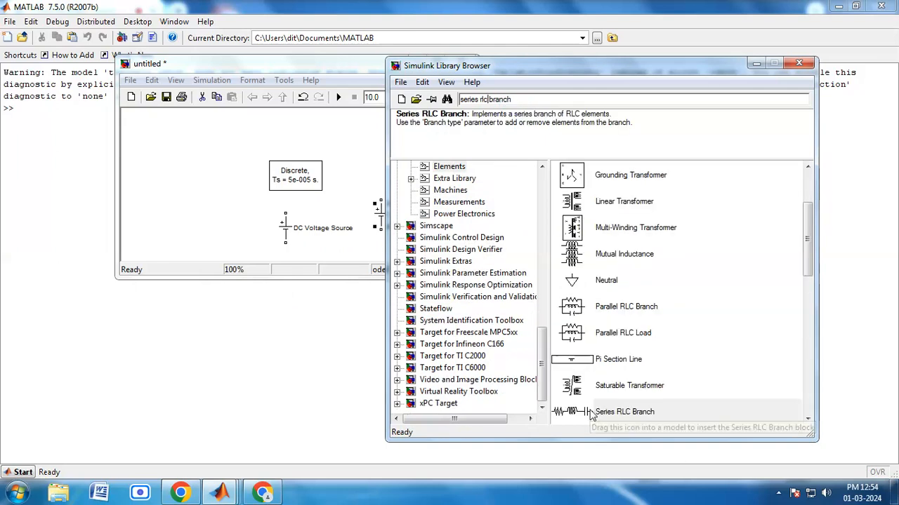
Add a Series RLC Branch block to the model, maximize the model window and place two copies of the block.
left_click_drag(592, 415, 208, 217)
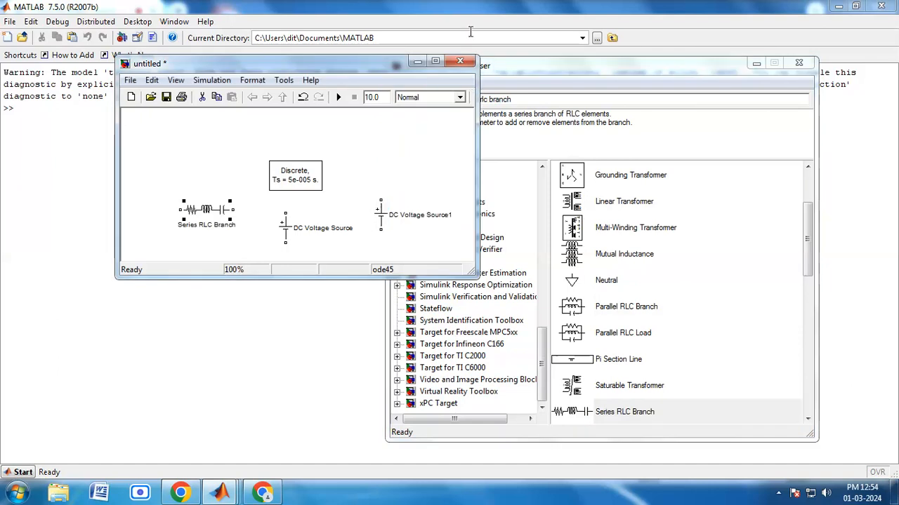
left_click(436, 62)
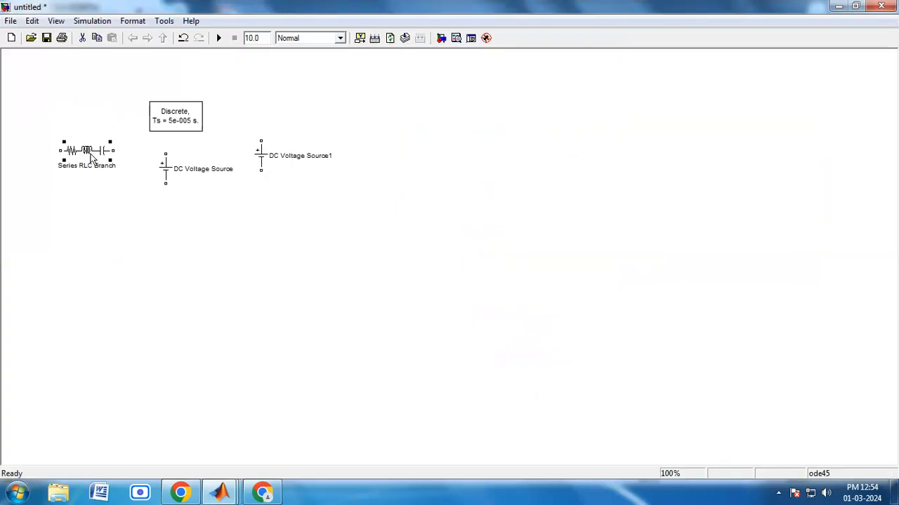
left_click_drag(89, 157, 594, 184)
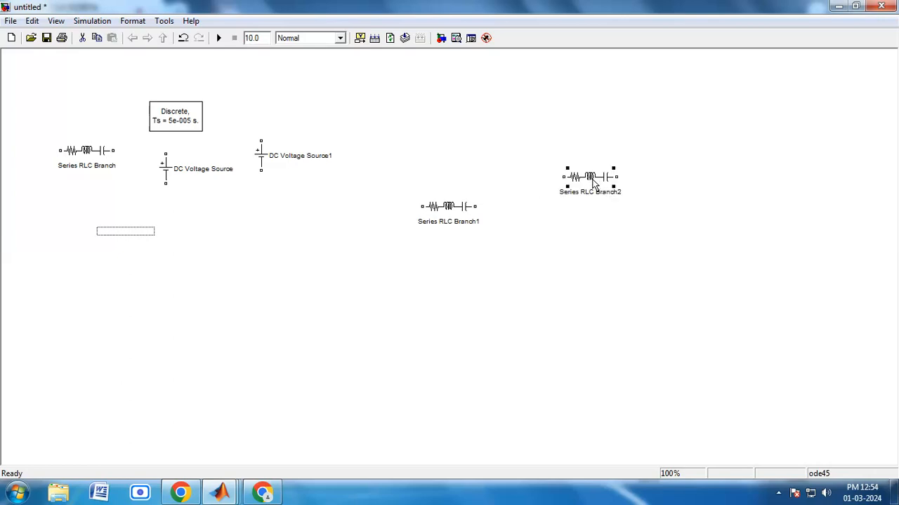
Set the first Series RLC Branch block to branch type R with a resistance of 1000 ohms.
left_click(81, 167)
double_click(89, 150)
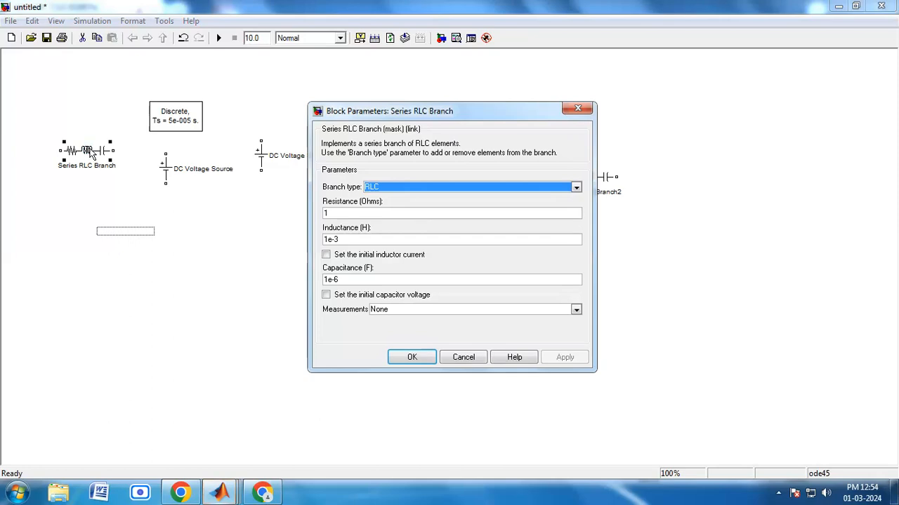
left_click(403, 189)
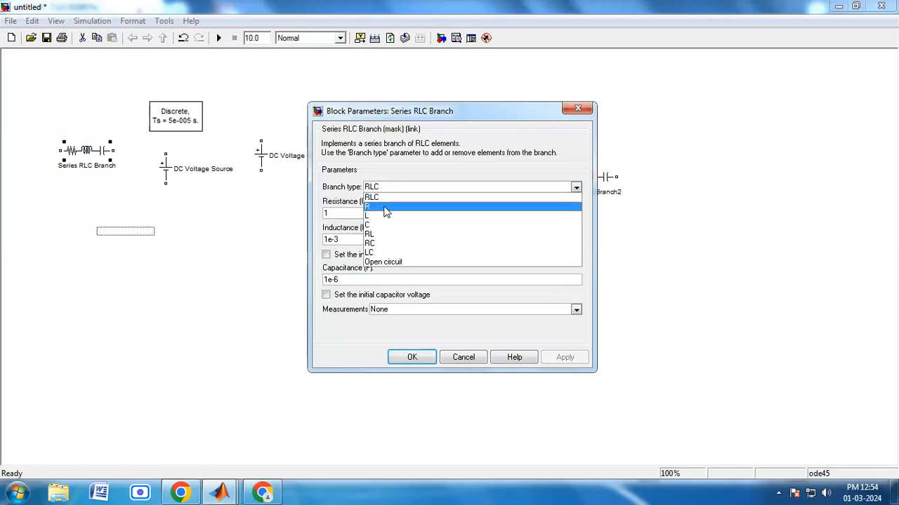
left_click(465, 205)
double_click(345, 214)
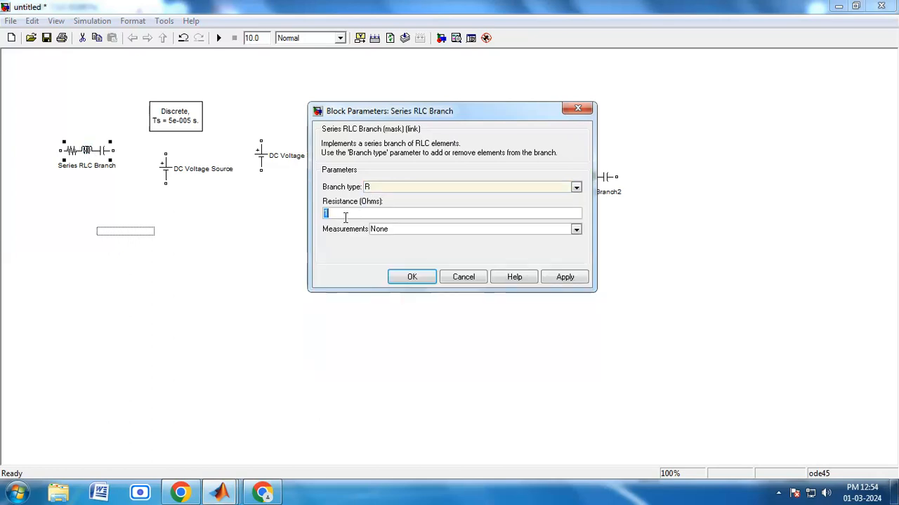
type("1")
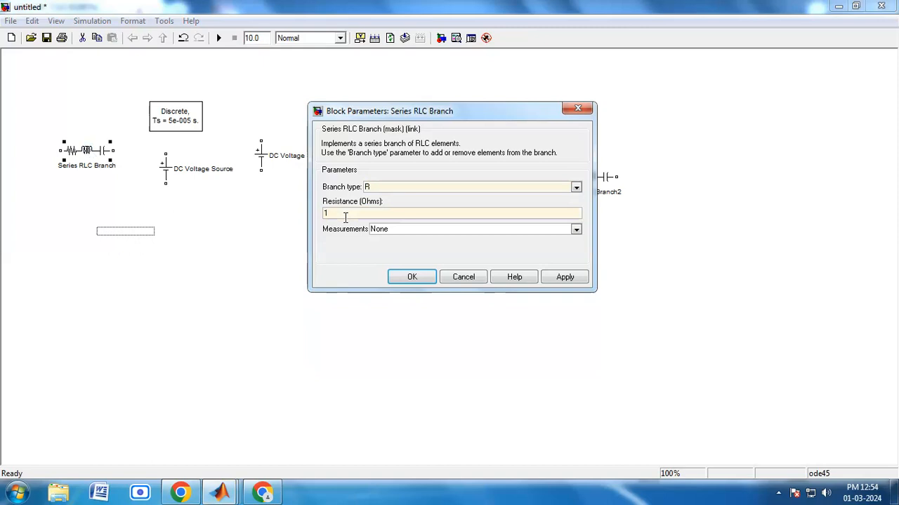
type("000")
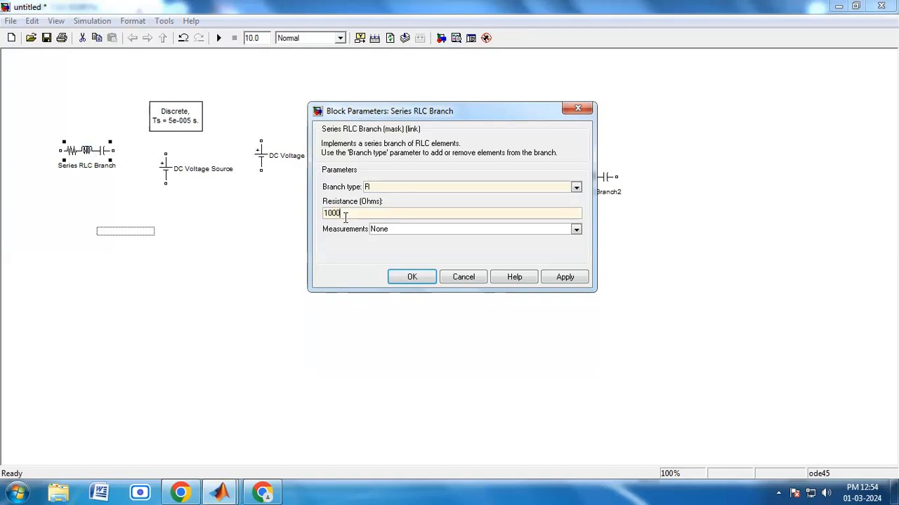
left_click(566, 278)
left_click(408, 277)
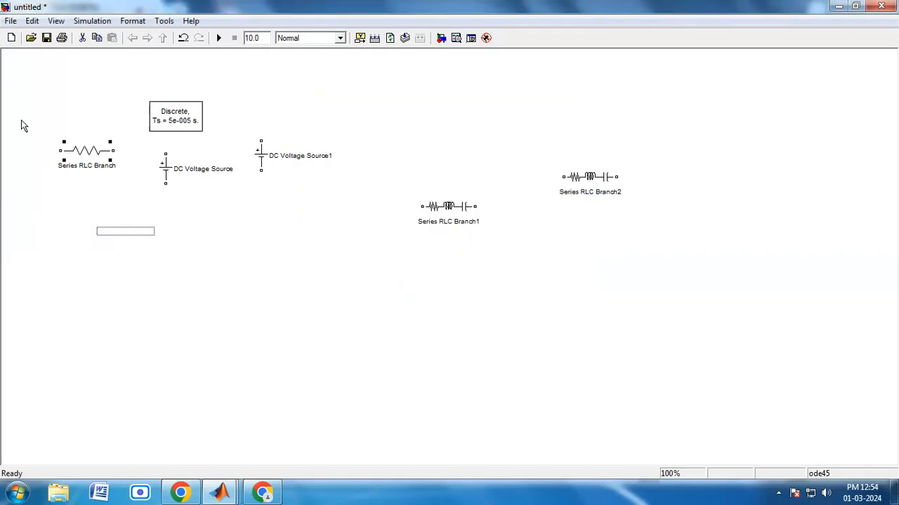
Rename the 1000-ohm resistor block as R1.
left_click(80, 167)
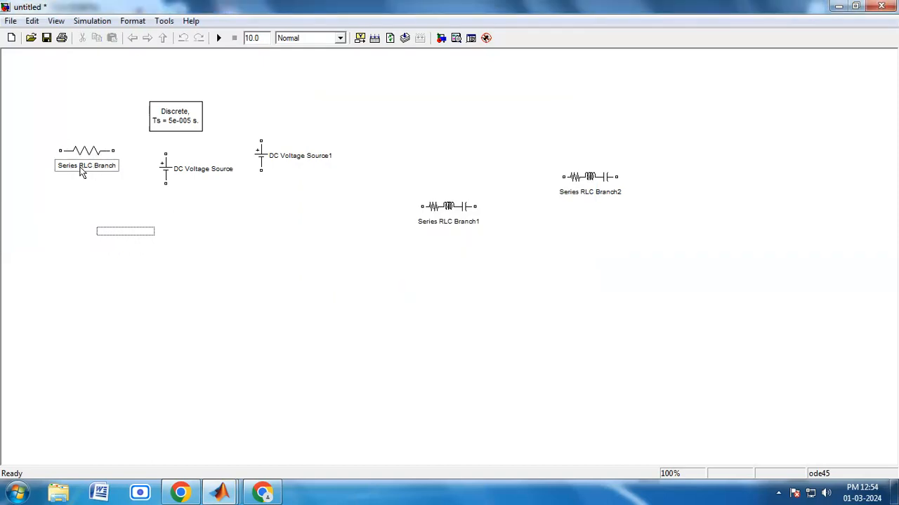
key("BackSpace")
key("BackSpace")
key("BackSpace")
key("BackSpace")
key("BackSpace")
key("BackSpace")
key("BackSpace")
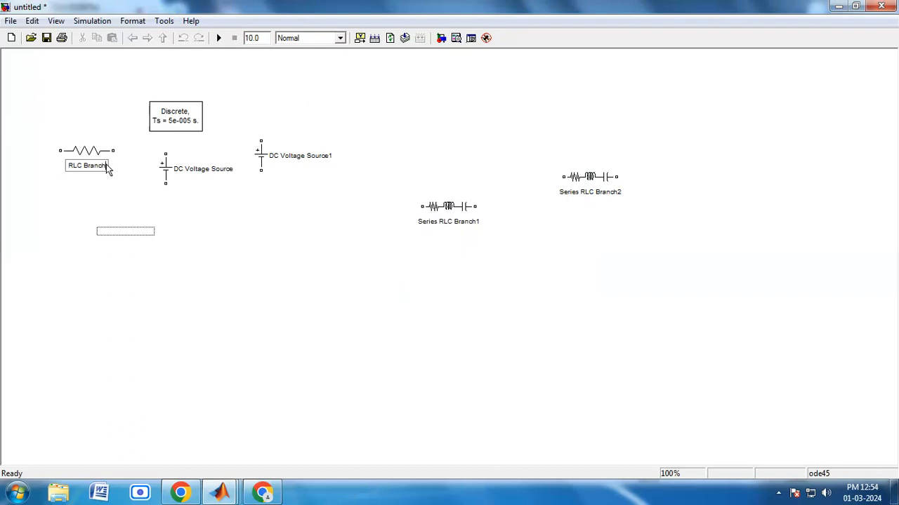
key("BackSpace")
key("BackSpace")
key("BackSpace")
key("BackSpace")
key("BackSpace")
key("BackSpace")
key("BackSpace")
key("BackSpace")
key("BackSpace")
type("1")
Set the Series RLC Branch1 block to branch type R with a resistance of 1000 ohms.
double_click(455, 207)
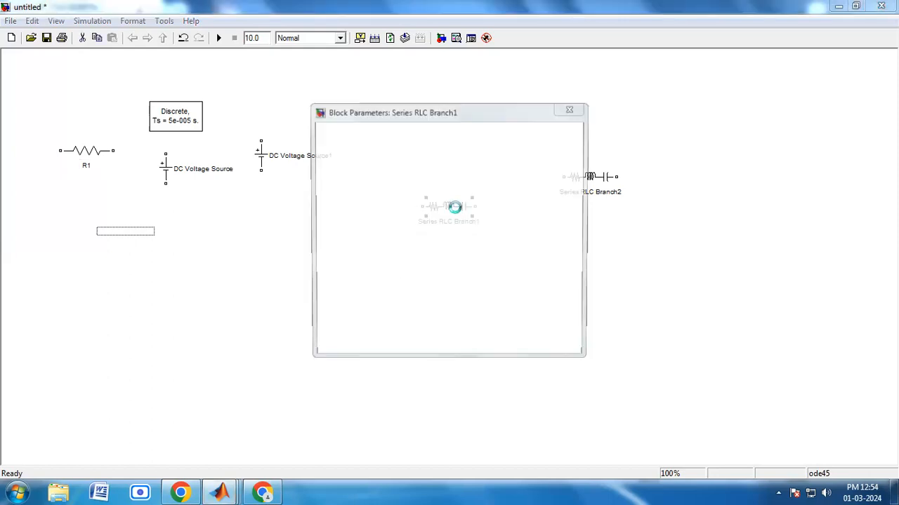
left_click(376, 187)
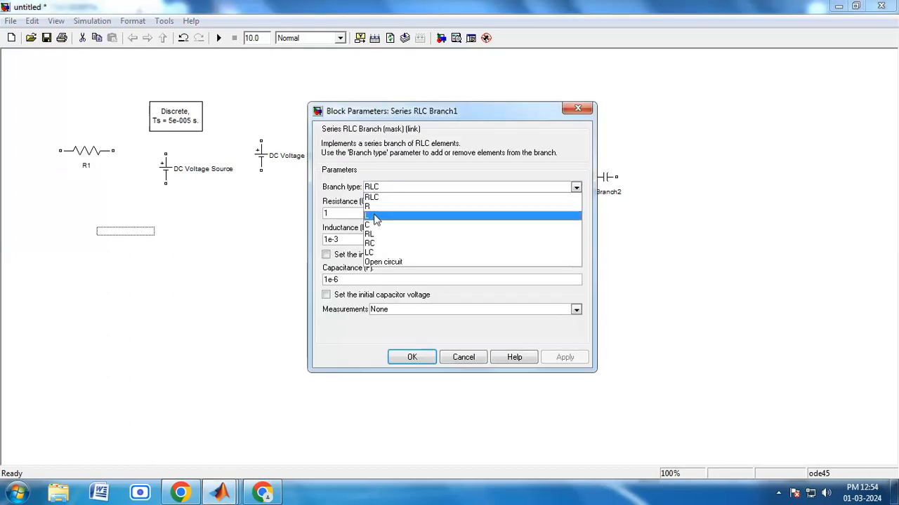
left_click(376, 207)
double_click(354, 212)
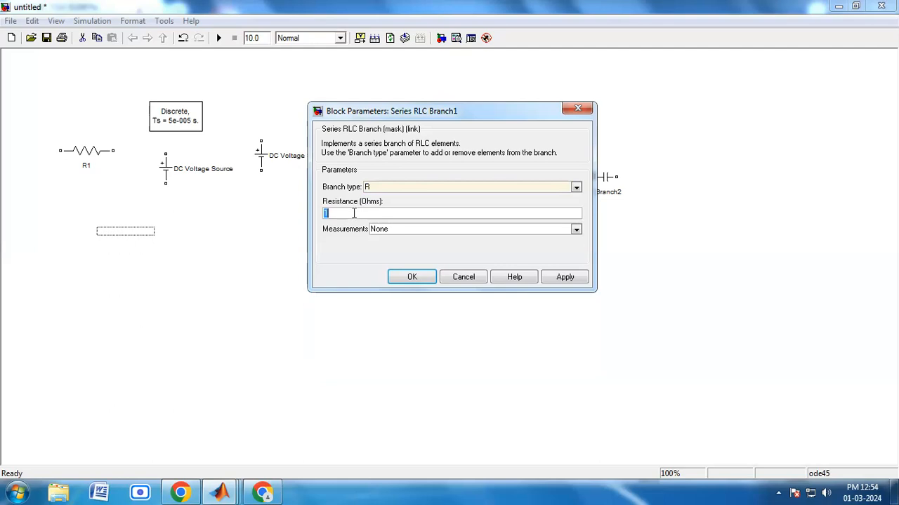
type("1000")
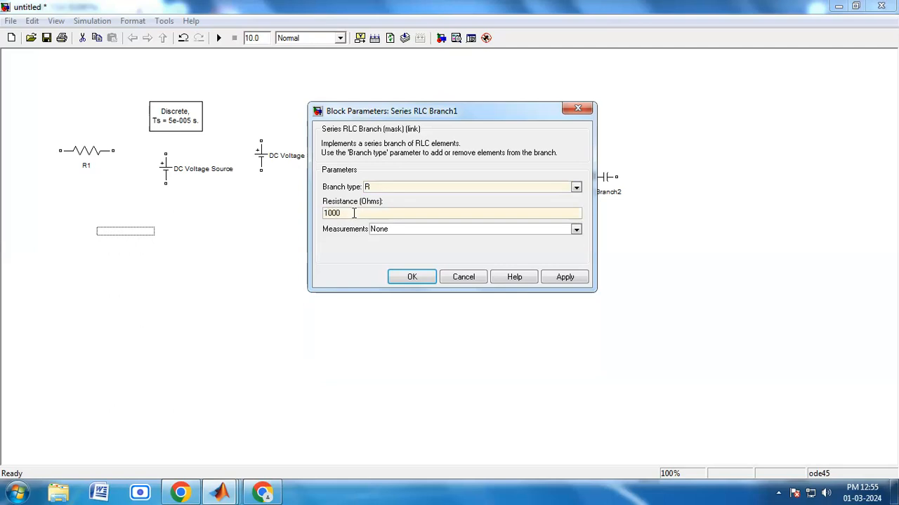
left_click(565, 277)
left_click(425, 279)
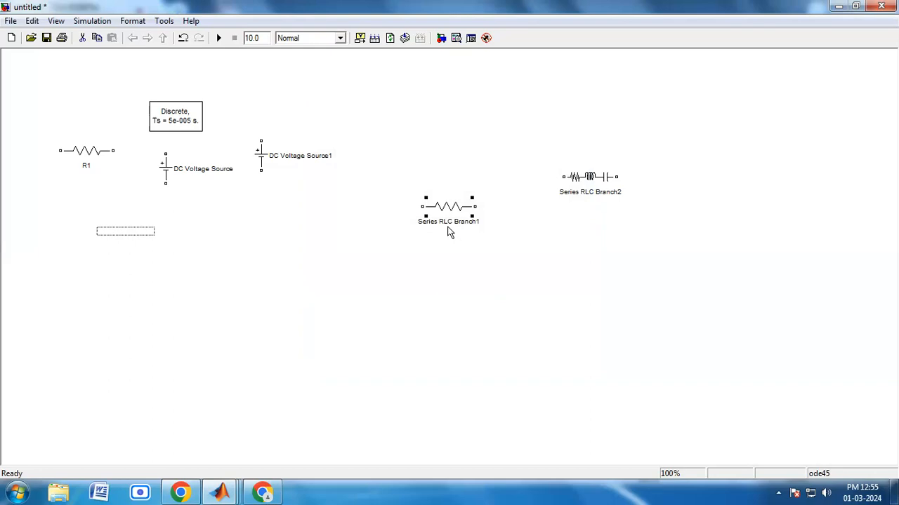
Rename the Series RLC Branch1 resistor block as RL.
left_click(450, 226)
key("Delete")
key("Delete")
key("Delete")
key("Delete")
key("Delete")
key("Delete")
key("Delete")
key("Delete")
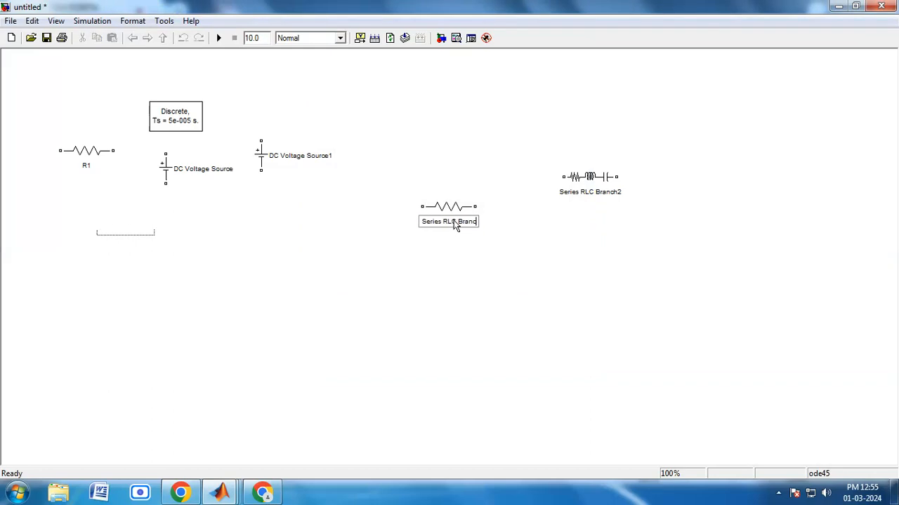
key("BackSpace")
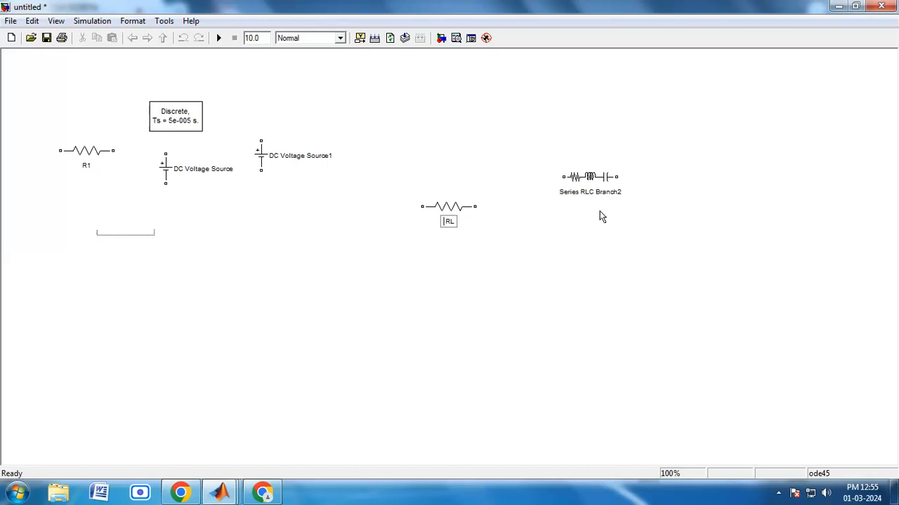
Set the Series RLC Branch2 block to branch type R with a resistance of 1000 ohms.
double_click(590, 177)
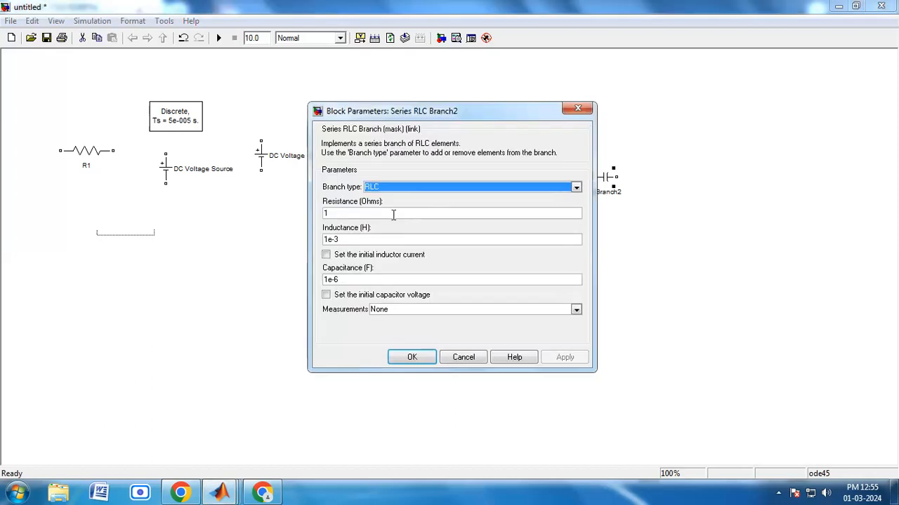
left_click(391, 186)
left_click(380, 207)
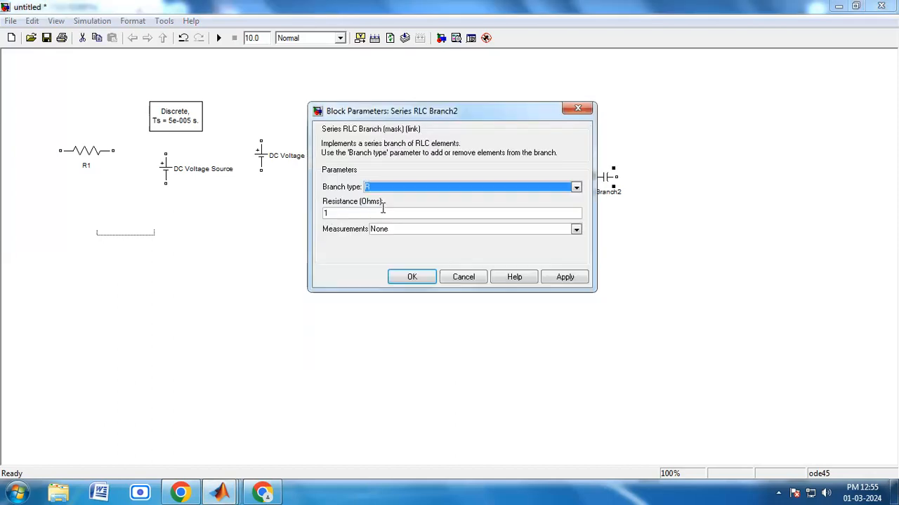
left_click(369, 214)
type("000")
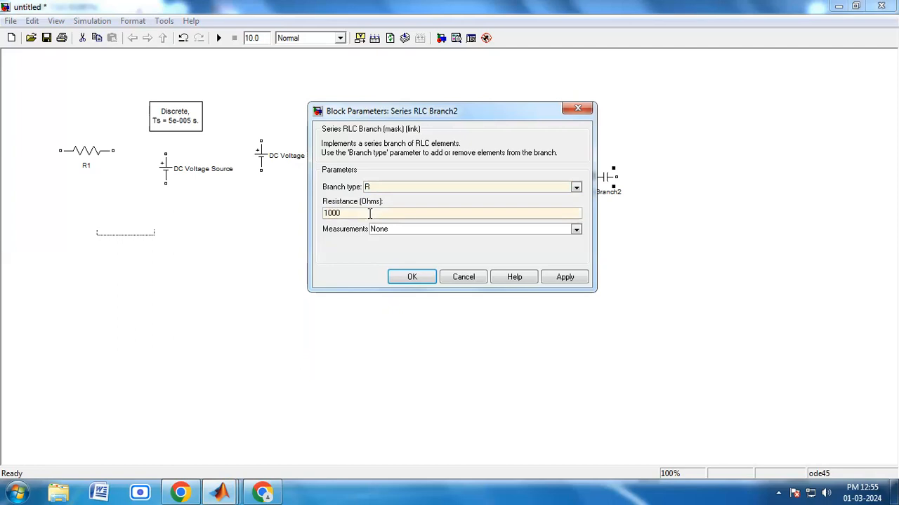
left_click(565, 281)
left_click(428, 275)
Rename the Series RLC Branch2 resistor block as R2.
left_click(590, 194)
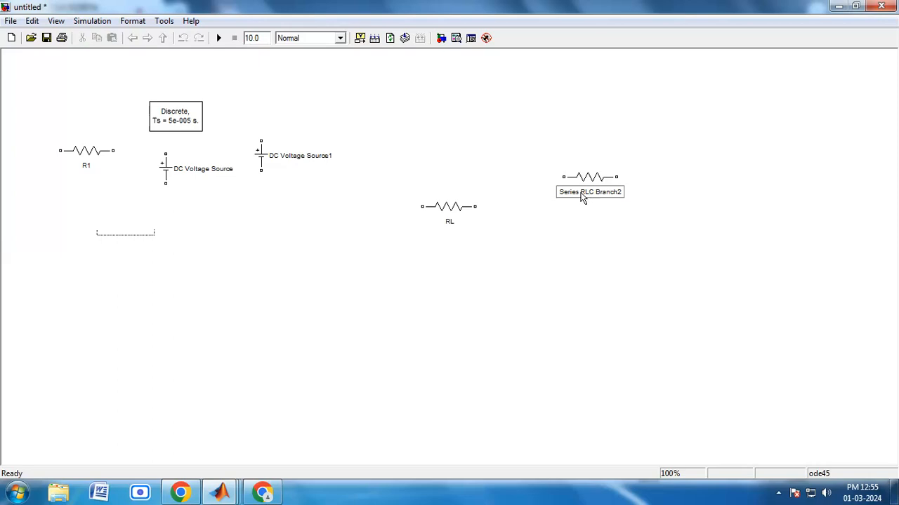
key("BackSpace")
key("BackSpace")
key("BackSpace")
key("BackSpace")
key("BackSpace")
key("BackSpace")
key("BackSpace")
key("BackSpace")
key("BackSpace")
key("BackSpace")
key("BackSpace")
key("BackSpace")
key("BackSpace")
key("BackSpace")
key("BackSpace")
key("BackSpace")
Check the branch type and resistance parameters of the R1, RL and R2 blocks without changing them.
double_click(85, 150)
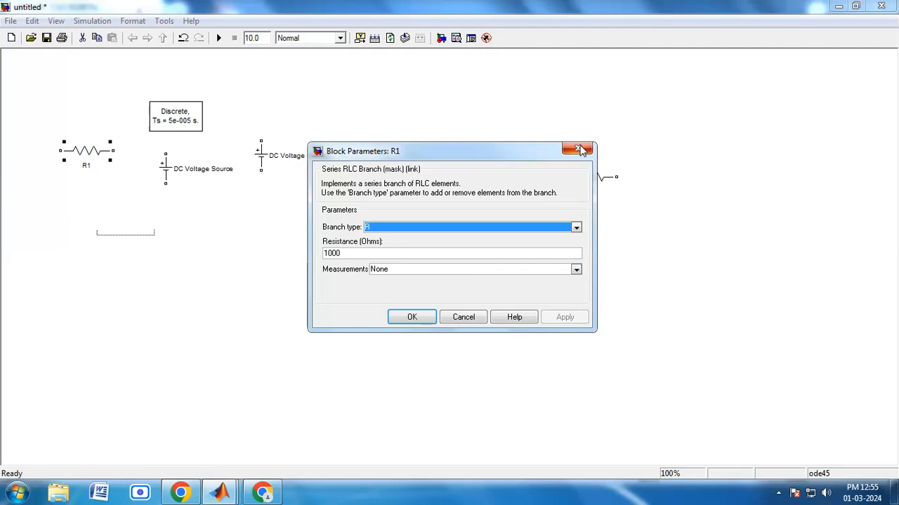
left_click(575, 152)
double_click(452, 207)
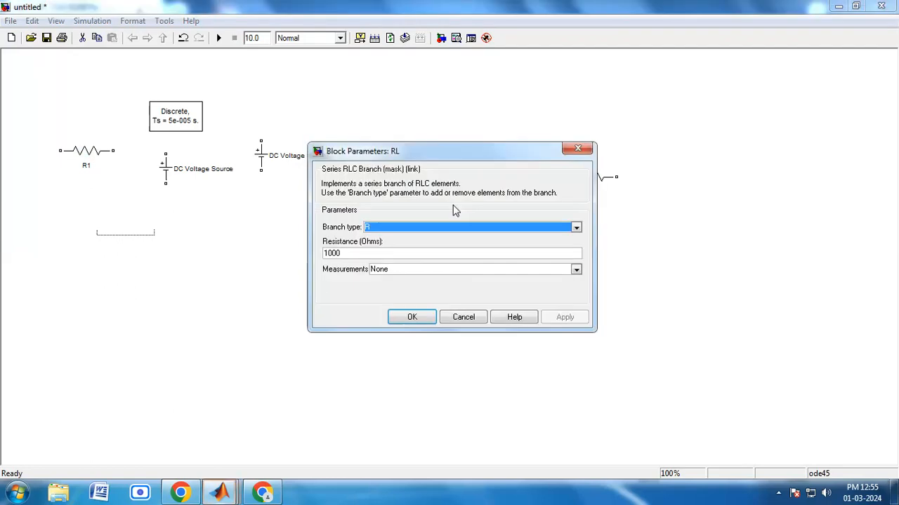
left_click(579, 151)
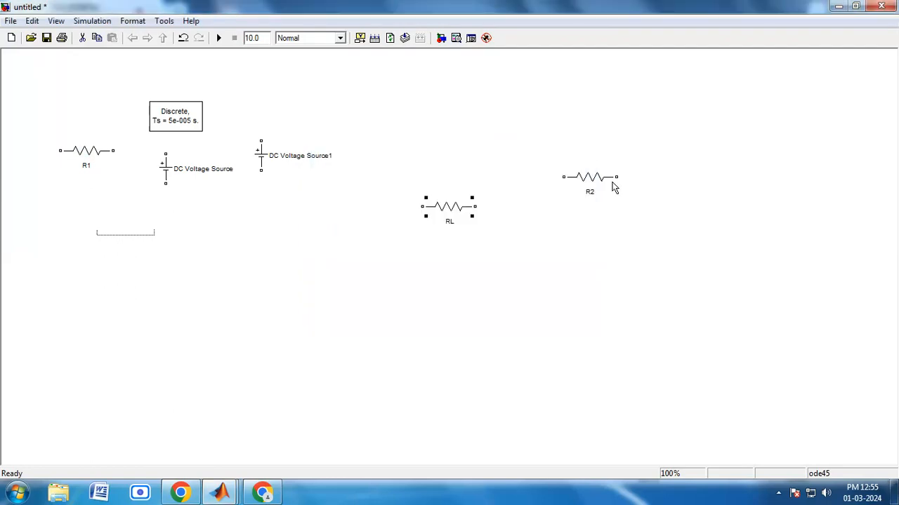
double_click(589, 183)
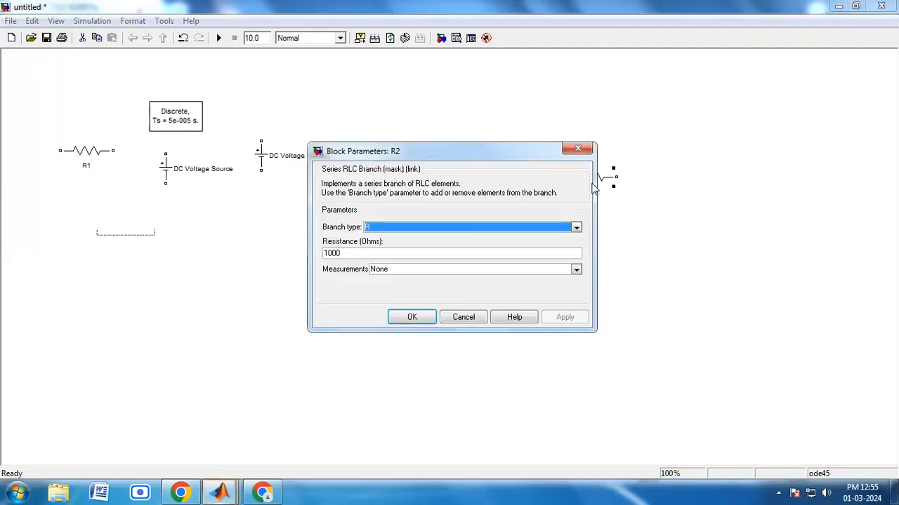
left_click(579, 150)
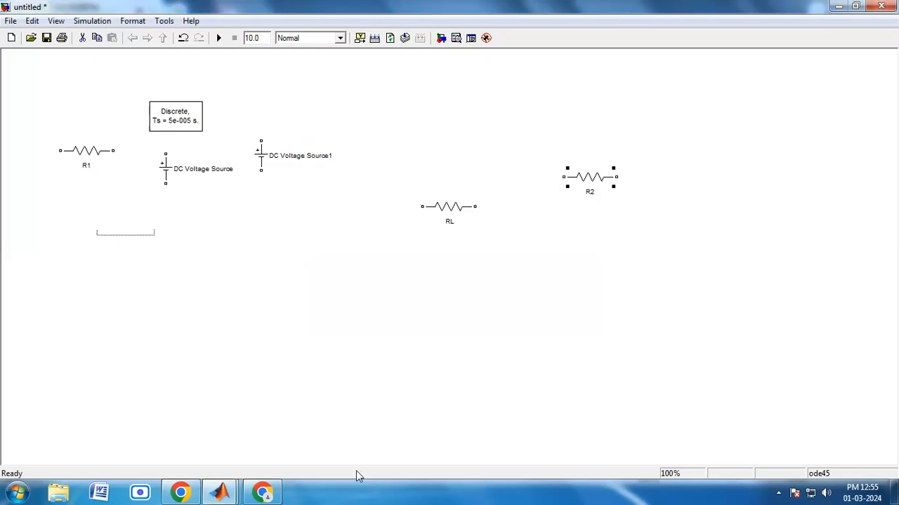
Search the block library for "current measurement" and add a Current Measurement block below the DC voltage sources.
left_click(222, 494)
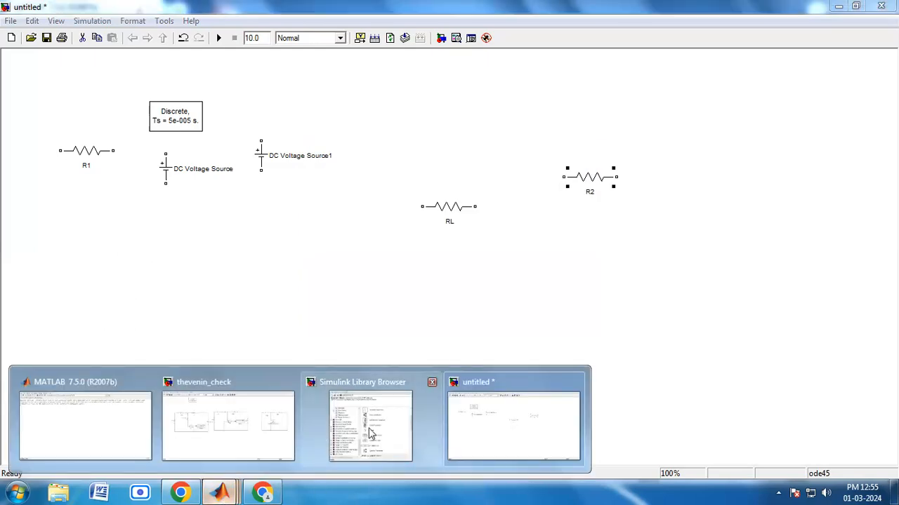
left_click(368, 428)
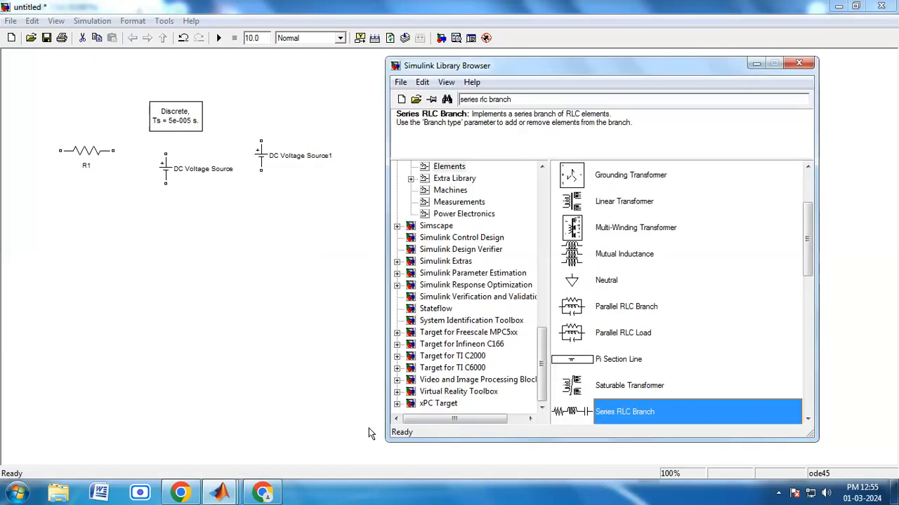
left_click(513, 99)
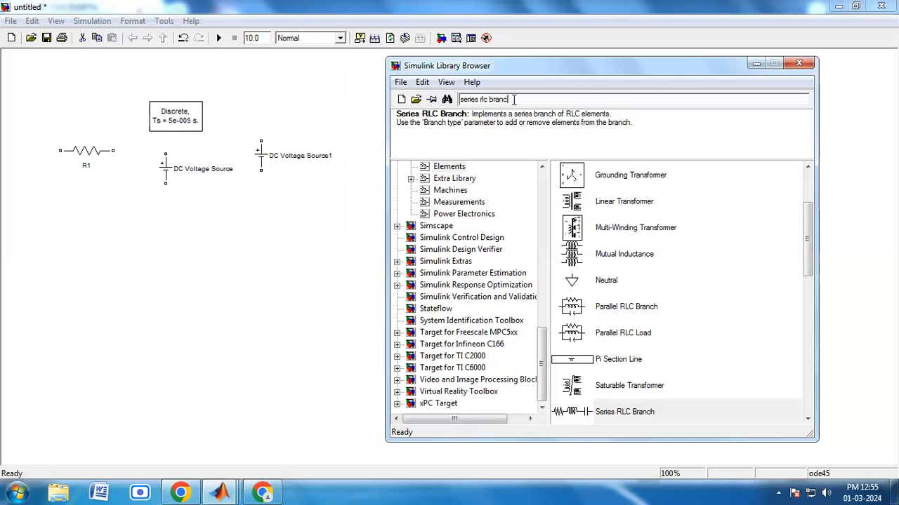
key("BackSpace")
key("BackSpace")
key("BackSpace")
key("BackSpace")
key("BackSpace")
key("BackSpace")
key("BackSpace")
key("BackSpace")
key("BackSpace")
key("BackSpace")
key("BackSpace")
key("BackSpace")
key("BackSpace")
key("BackSpace")
key("BackSpace")
key("BackSpace")
type("current measurement")
key("Return")
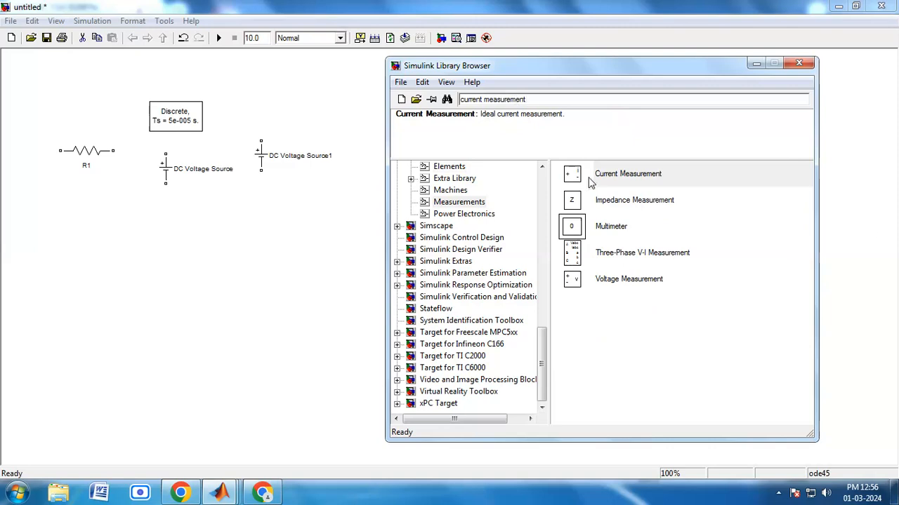
left_click_drag(574, 176, 294, 270)
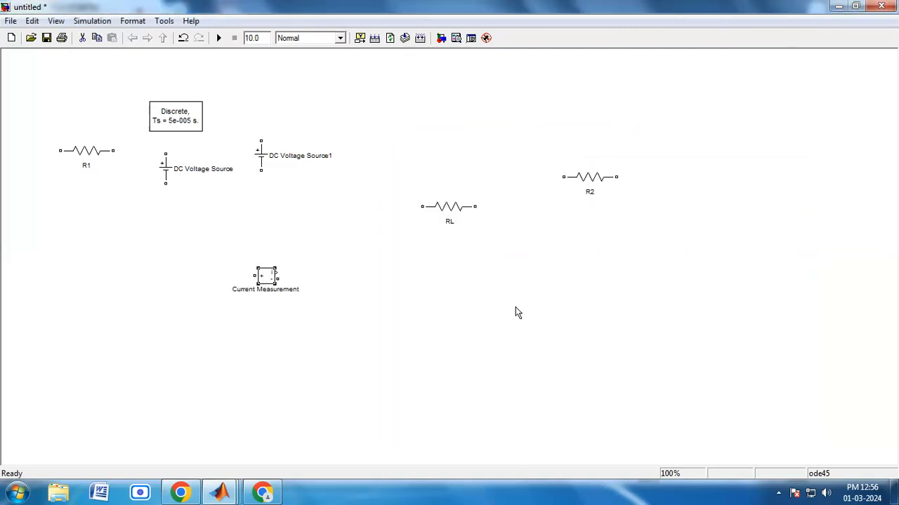
Add a Voltage Measurement block from the library to the model, below the Current Measurement block.
mouse_move(220, 492)
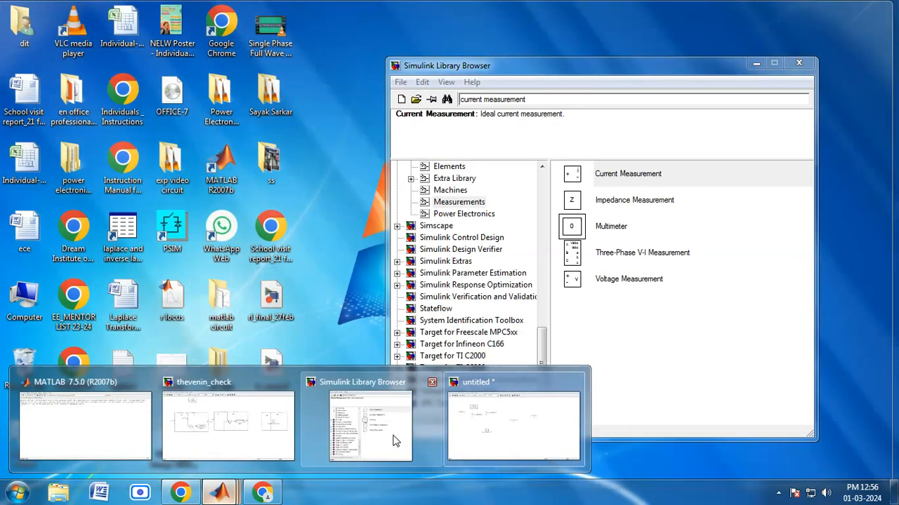
left_click(394, 440)
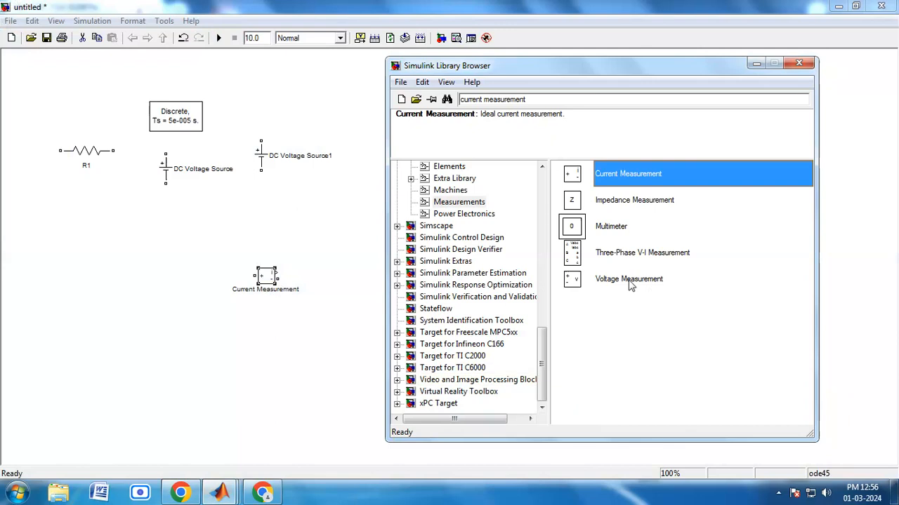
left_click_drag(630, 282, 301, 359)
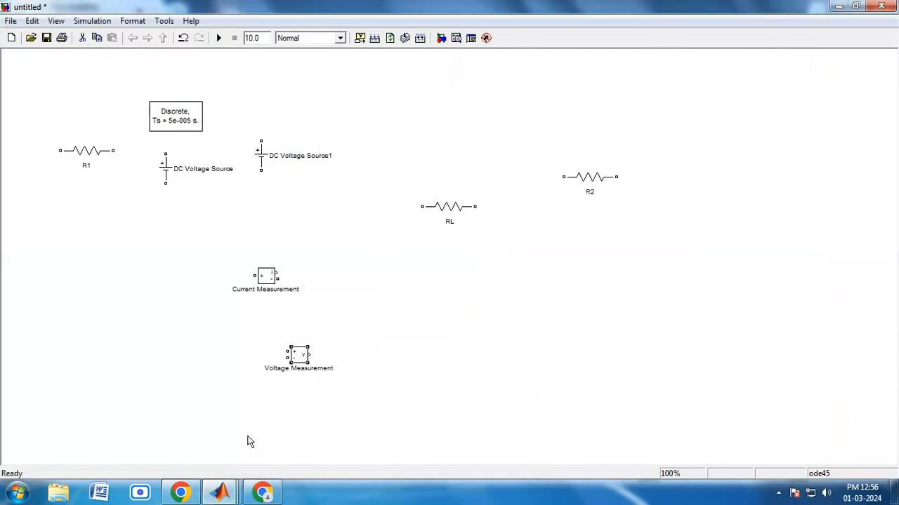
Search the block library for "display" and add a Display block above the Current Measurement block.
mouse_move(219, 492)
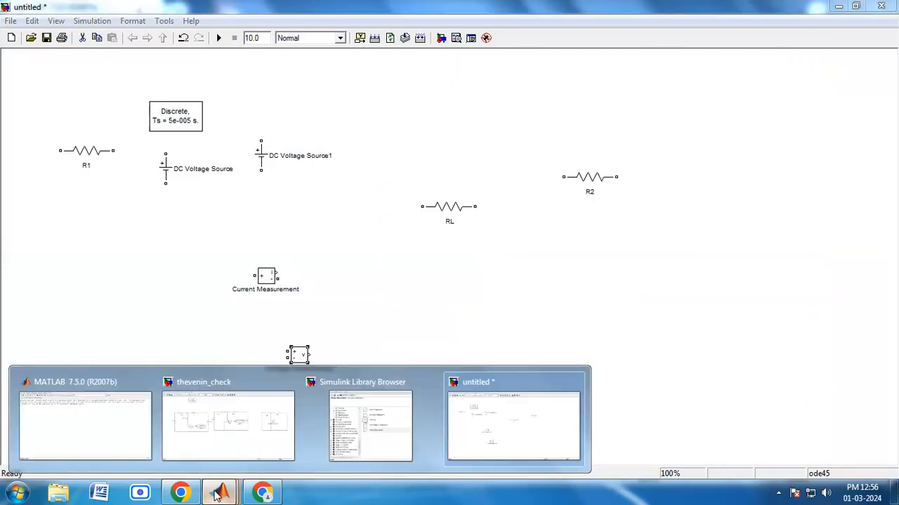
left_click(351, 444)
left_click(542, 102)
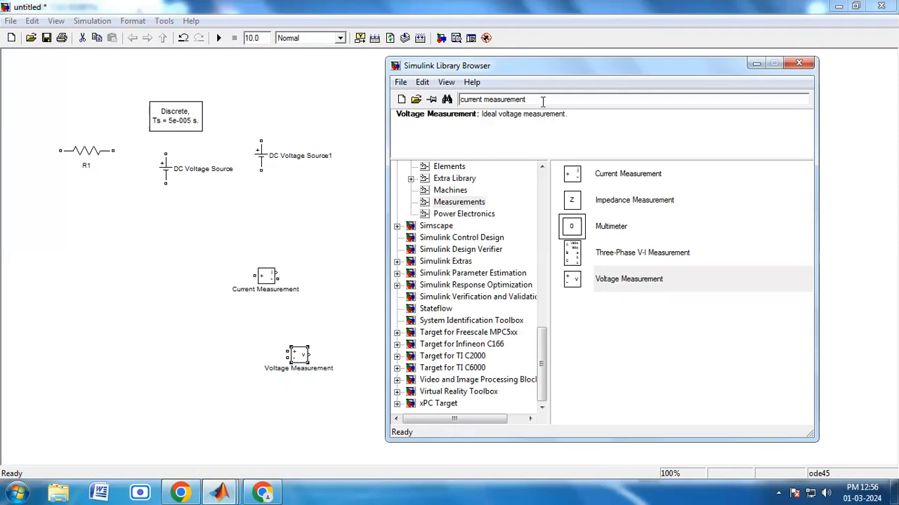
key("BackSpace")
key("BackSpace")
key("BackSpace")
key("BackSpace")
key("BackSpace")
key("BackSpace")
key("BackSpace")
key("BackSpace")
key("BackSpace")
key("BackSpace")
key("BackSpace")
key("BackSpace")
key("BackSpace")
key("BackSpace")
key("BackSpace")
key("BackSpace")
key("BackSpace")
key("BackSpace")
type("di")
key("Return")
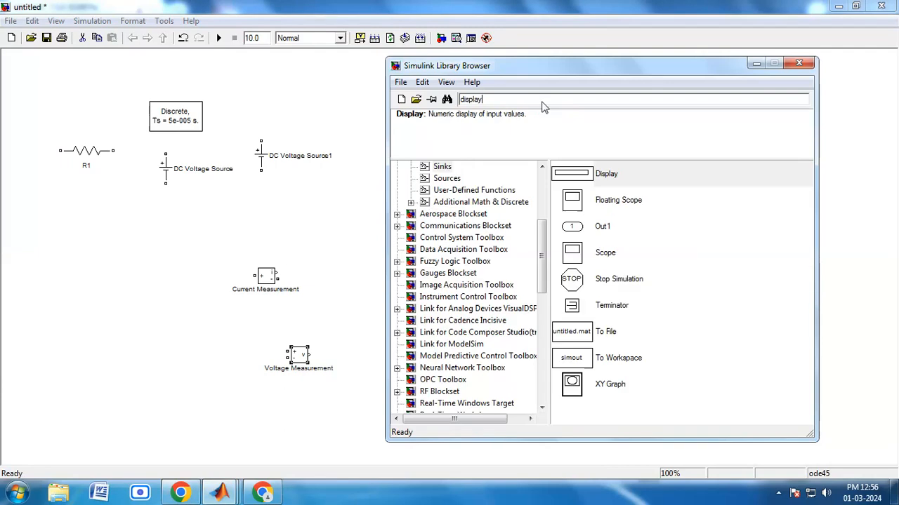
left_click_drag(572, 173, 279, 219)
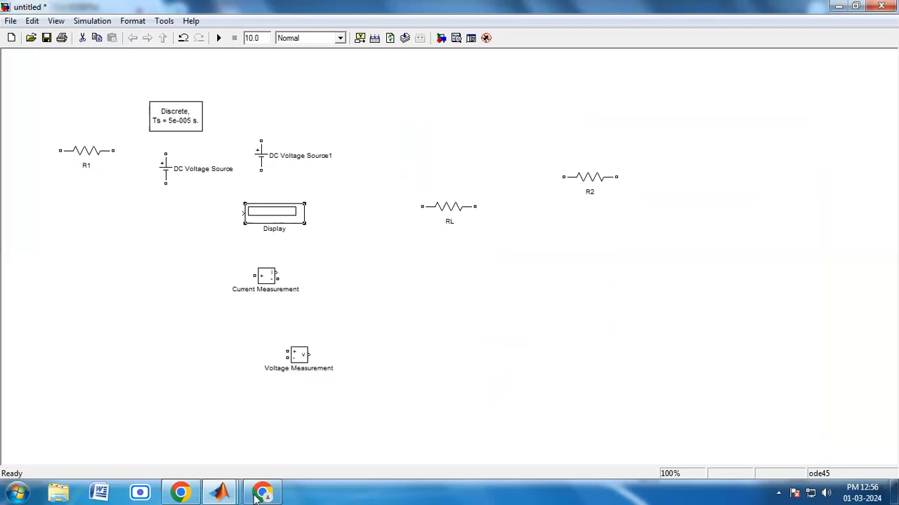
Search the block library for "impedance measurement" and add an Impedance Measurement block beside the other measurement blocks.
left_click(219, 492)
left_click(360, 430)
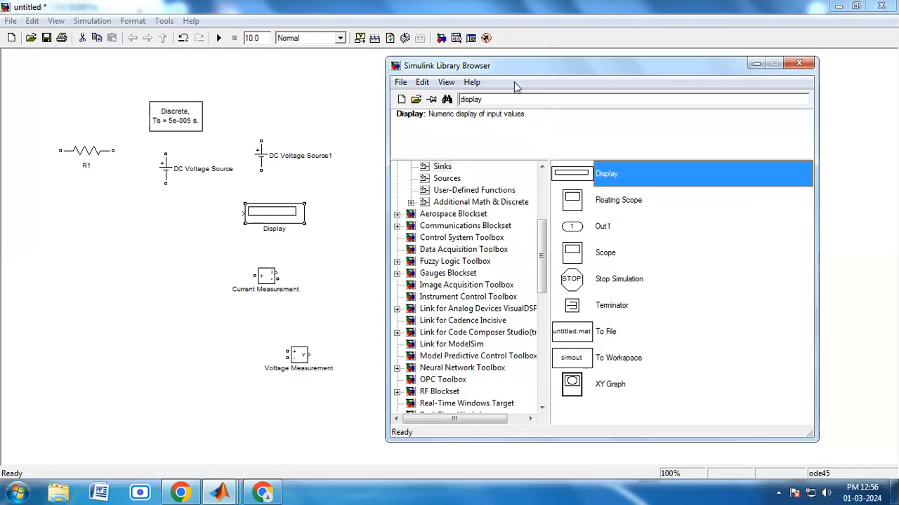
left_click(504, 101)
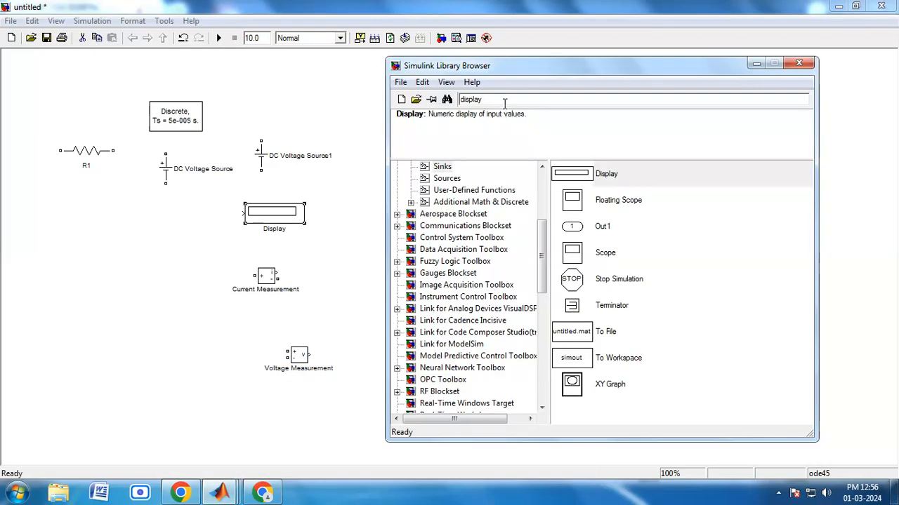
key("BackSpace")
key("BackSpace")
key("BackSpace")
key("BackSpace")
key("BackSpace")
key("BackSpace")
type("impedance measurement")
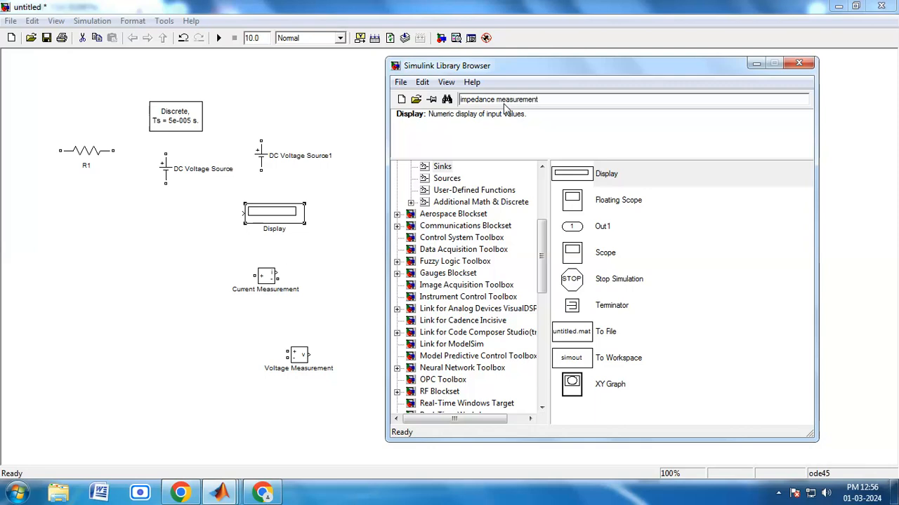
key("Return")
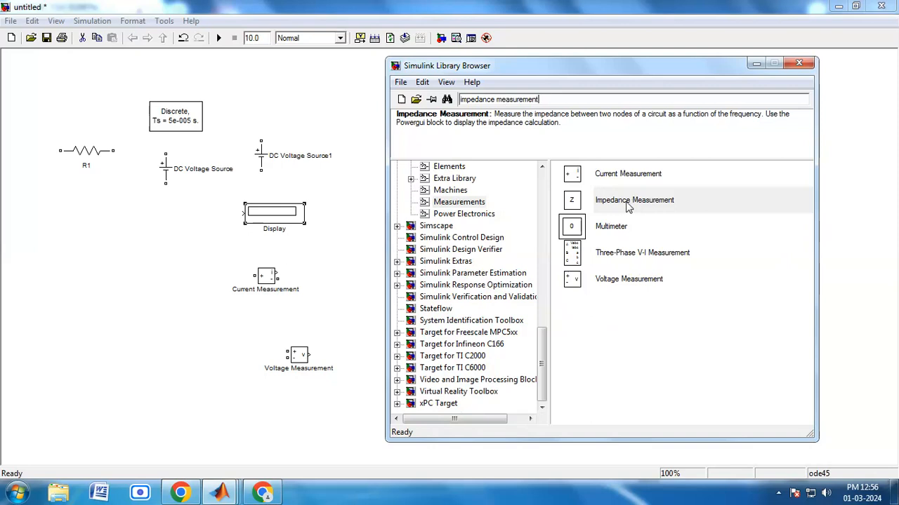
left_click_drag(635, 207, 193, 310)
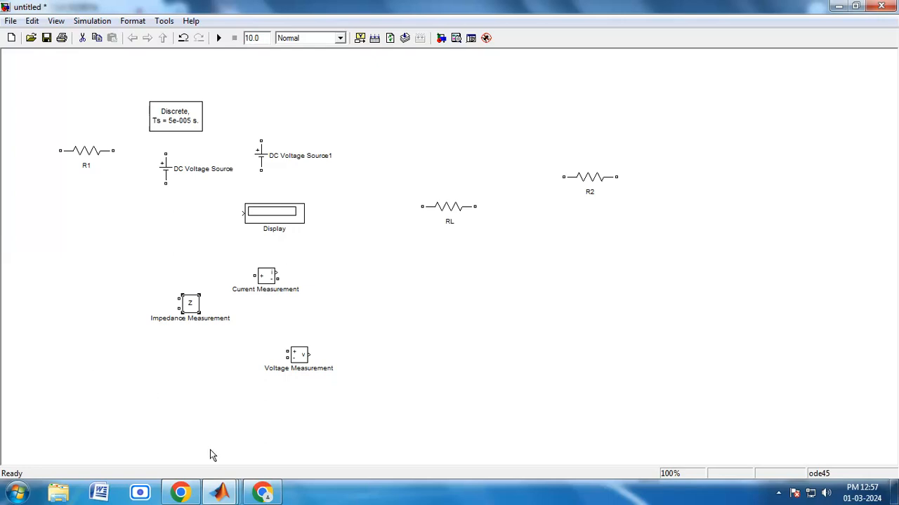
Switch to the thevenin_check model to examine its finished reference circuits.
mouse_move(223, 495)
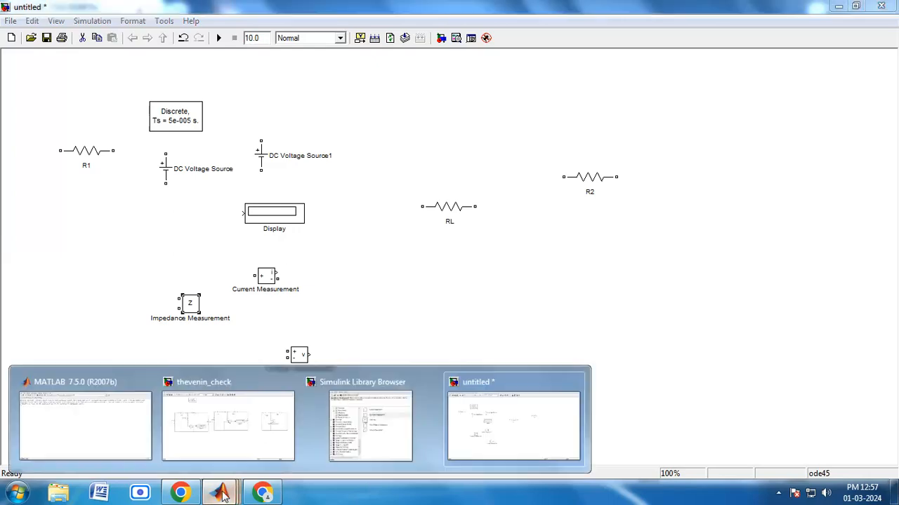
left_click(250, 416)
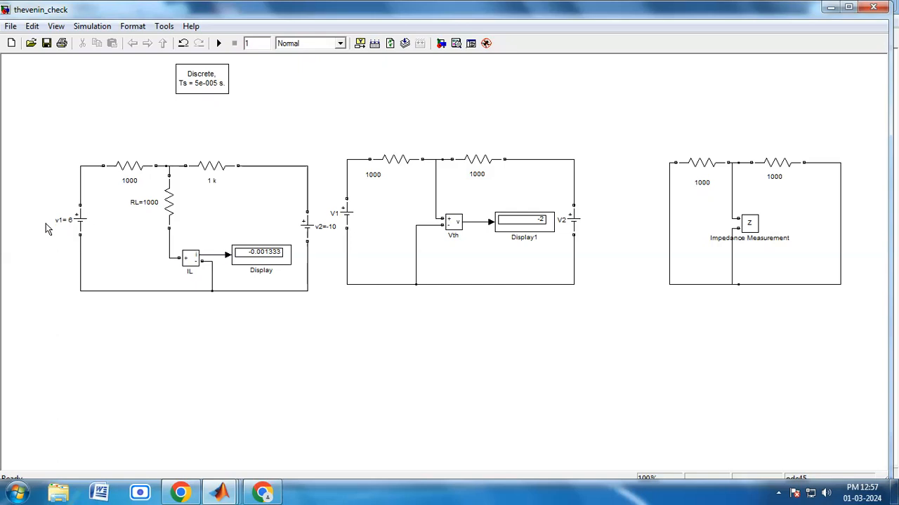
Inspect the amplitude settings of both DC voltage sources in the load-current circuit.
double_click(81, 223)
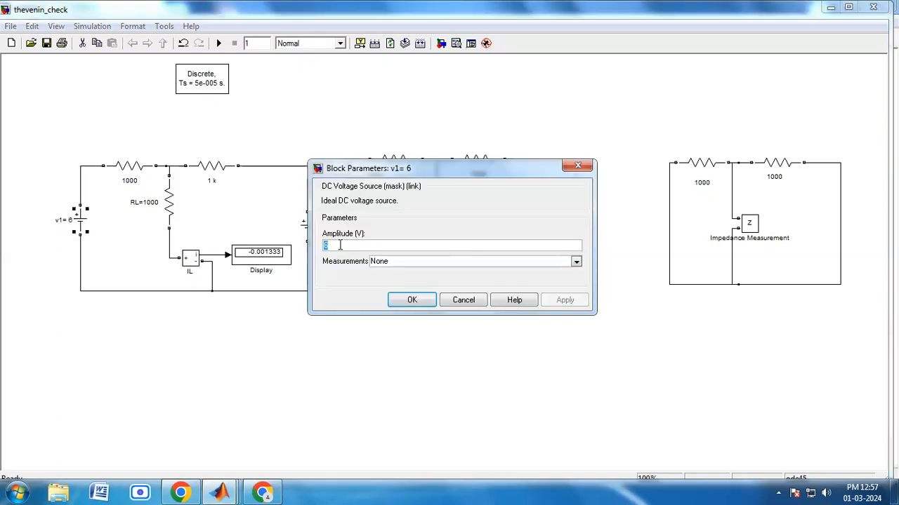
left_click(577, 165)
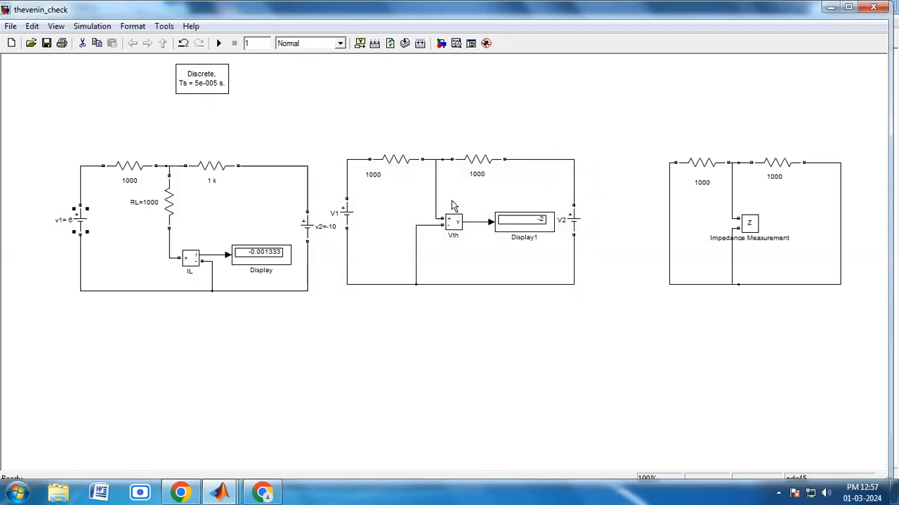
double_click(307, 226)
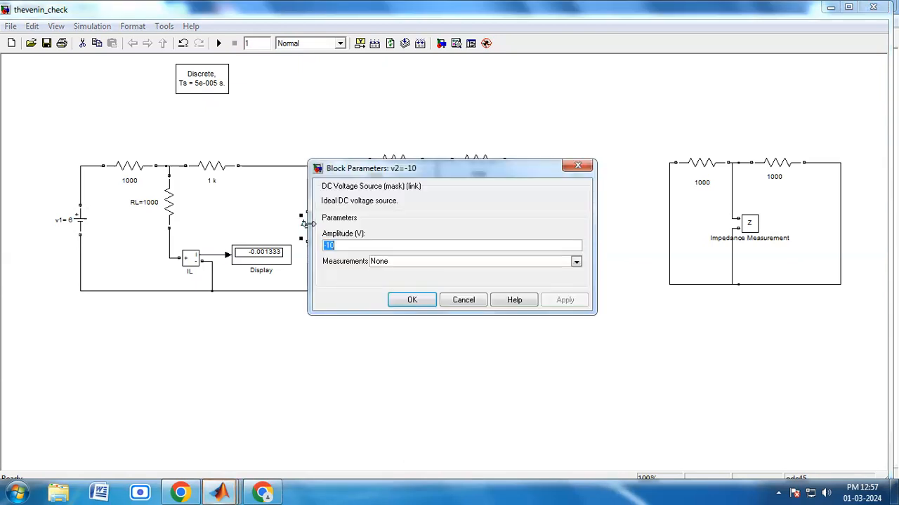
left_click(412, 300)
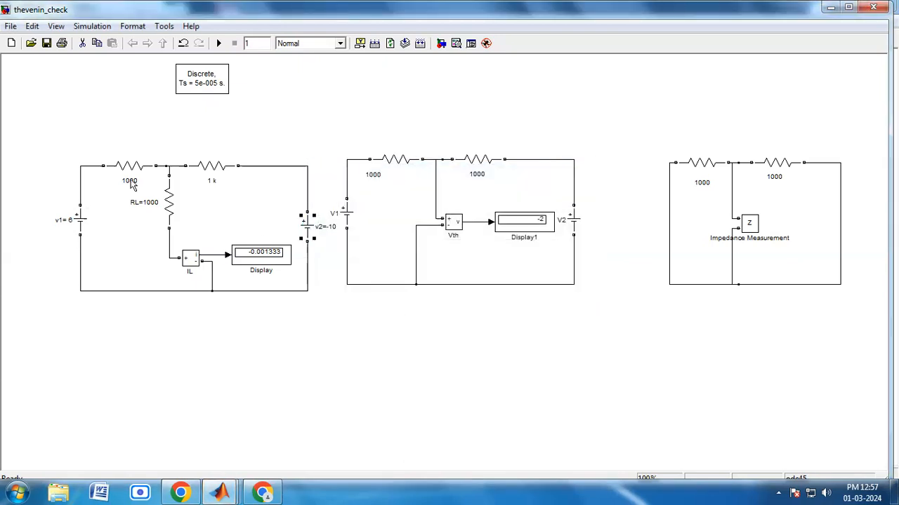
Check the branch type and resistance of the two series resistors and the load resistor RL in the load-current circuit.
double_click(129, 166)
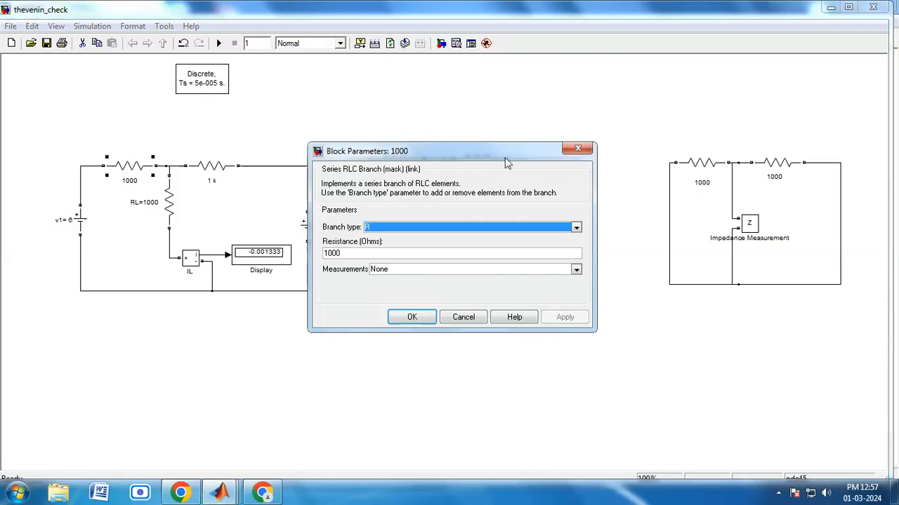
left_click(573, 149)
double_click(210, 167)
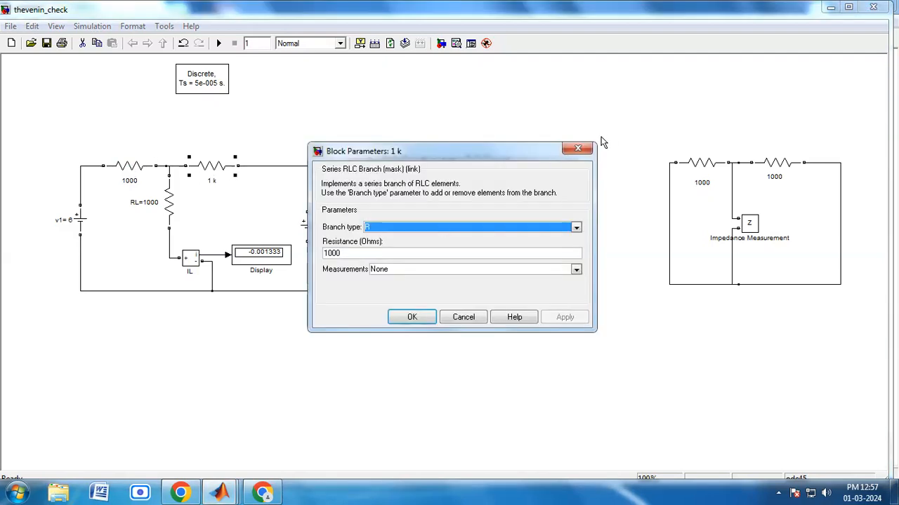
left_click(572, 149)
double_click(169, 212)
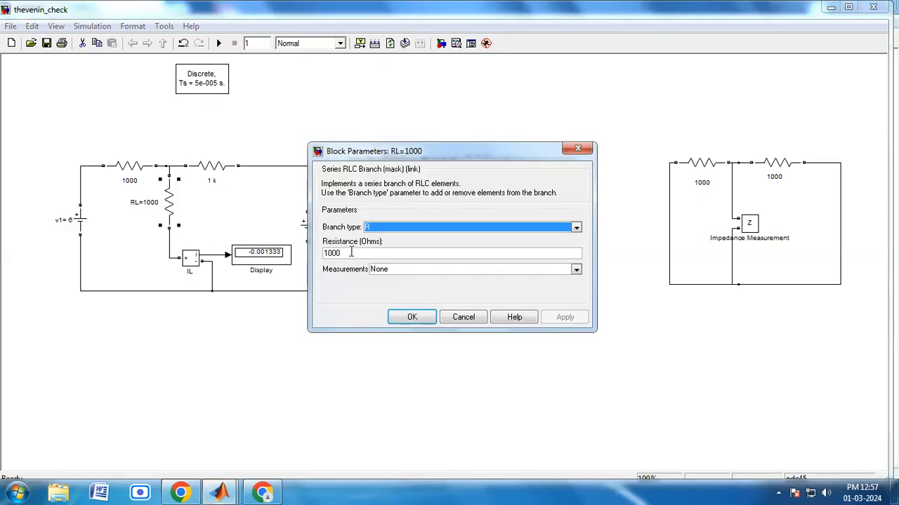
left_click(577, 148)
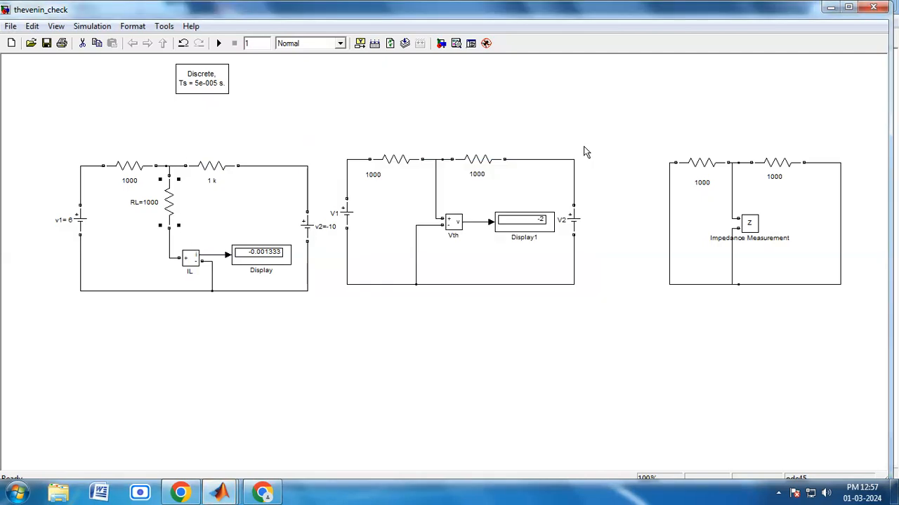
Review the parameters of the IL current measurement block and the simulation type and sample time in powergui.
double_click(196, 261)
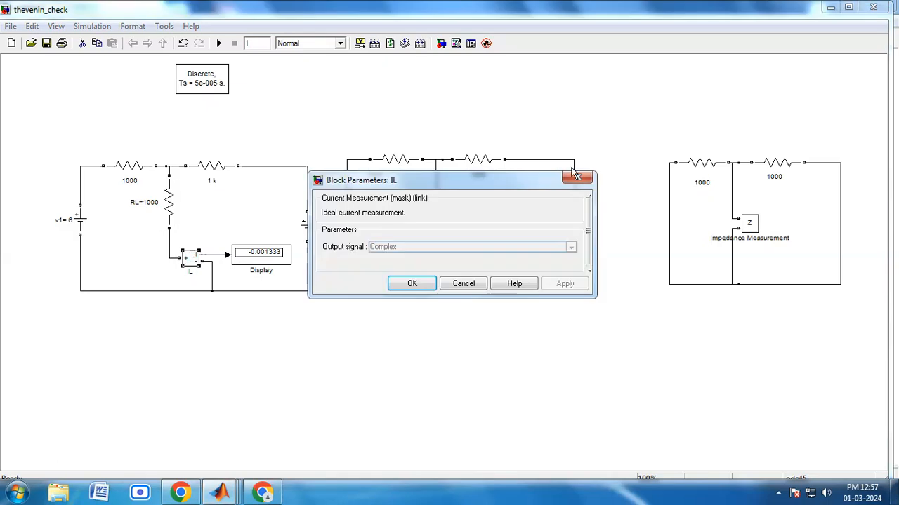
left_click(577, 177)
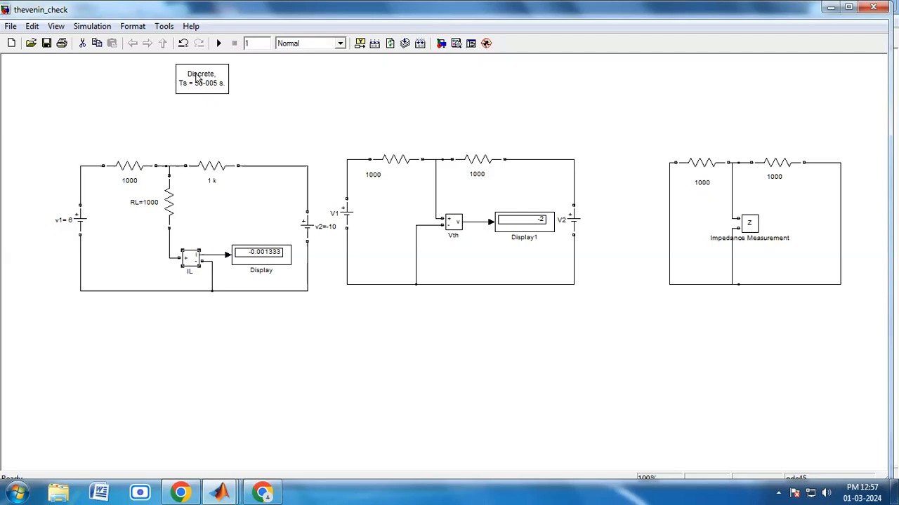
double_click(198, 77)
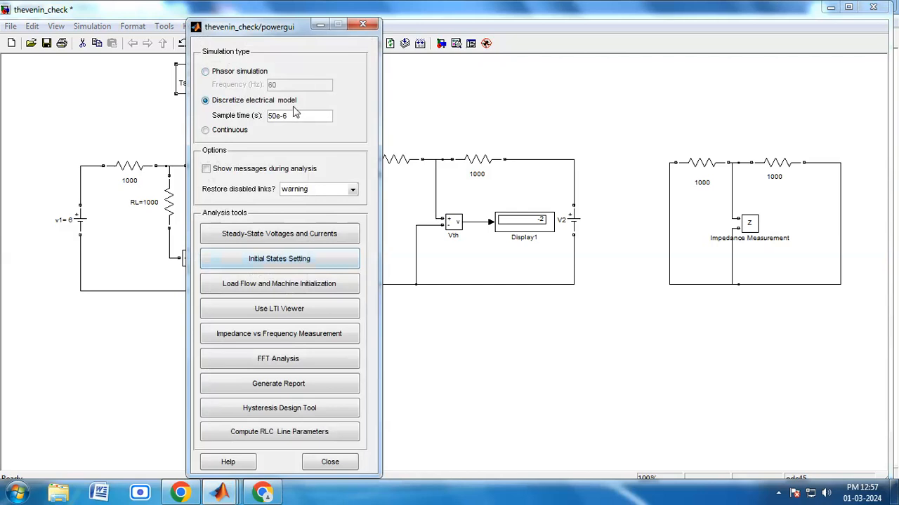
left_click(363, 26)
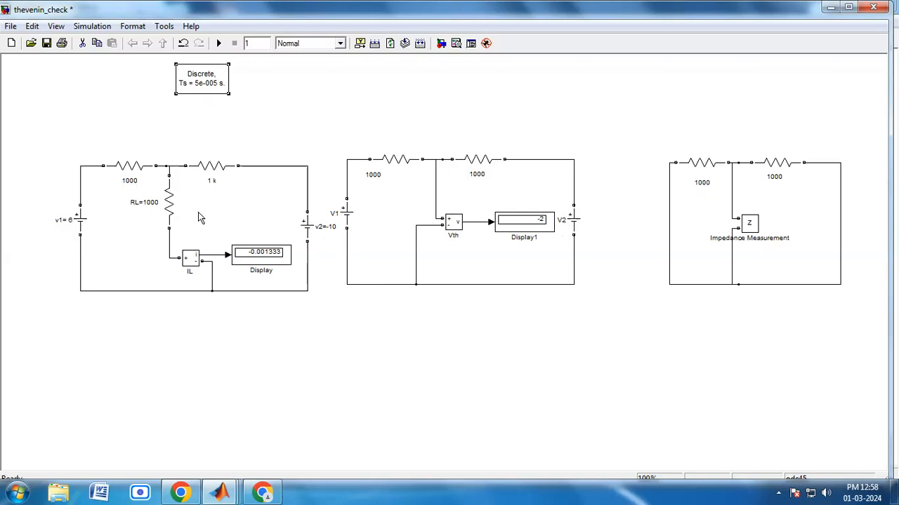
Check the amplitudes of sources V1 and V2 in the open-circuit Thevenin voltage circuit.
double_click(344, 214)
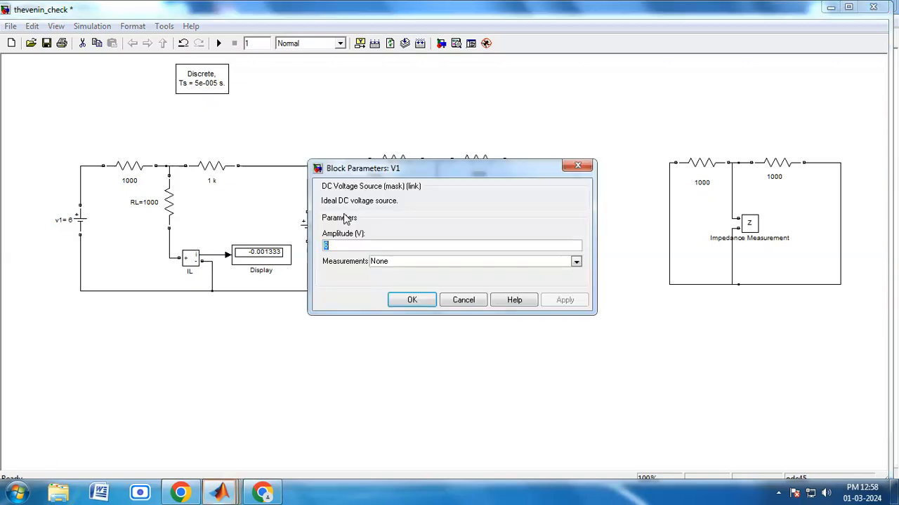
left_click(577, 166)
double_click(573, 222)
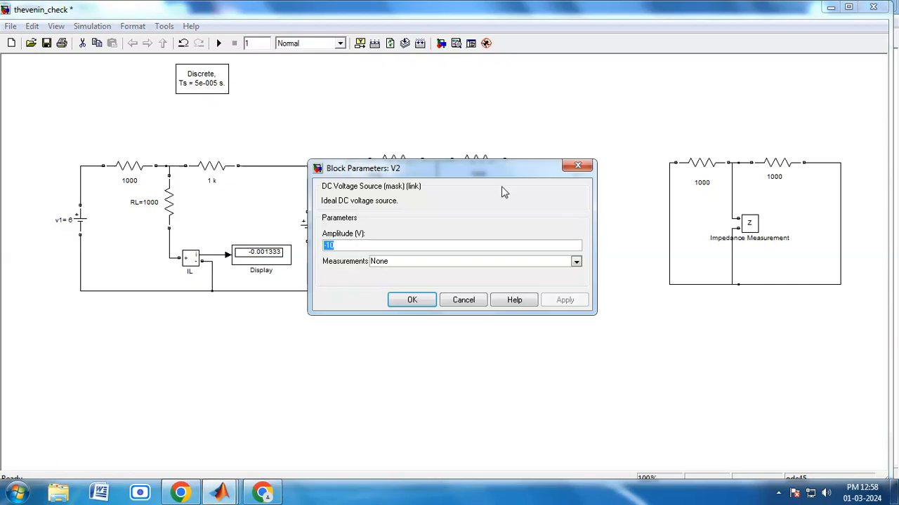
left_click(578, 169)
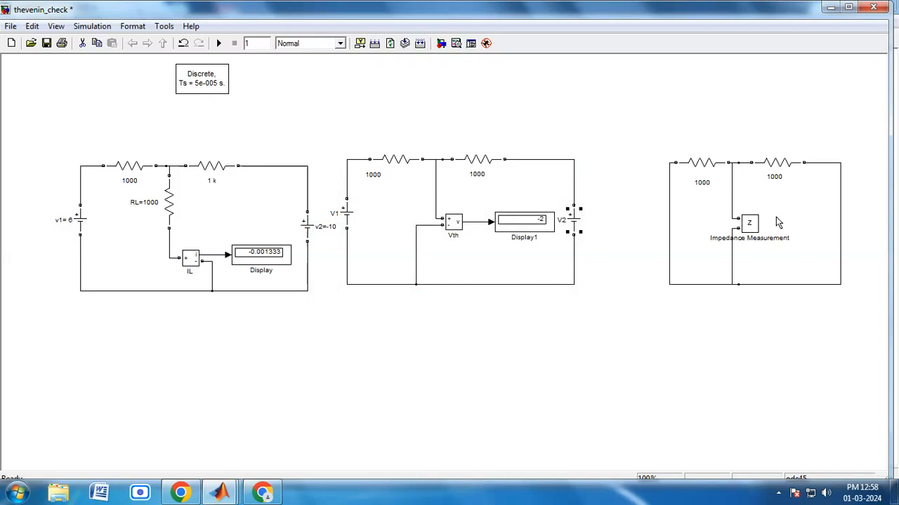
Run the simulation and view the Thevenin impedance with powergui's Impedance vs Frequency Measurement tool.
left_click(219, 44)
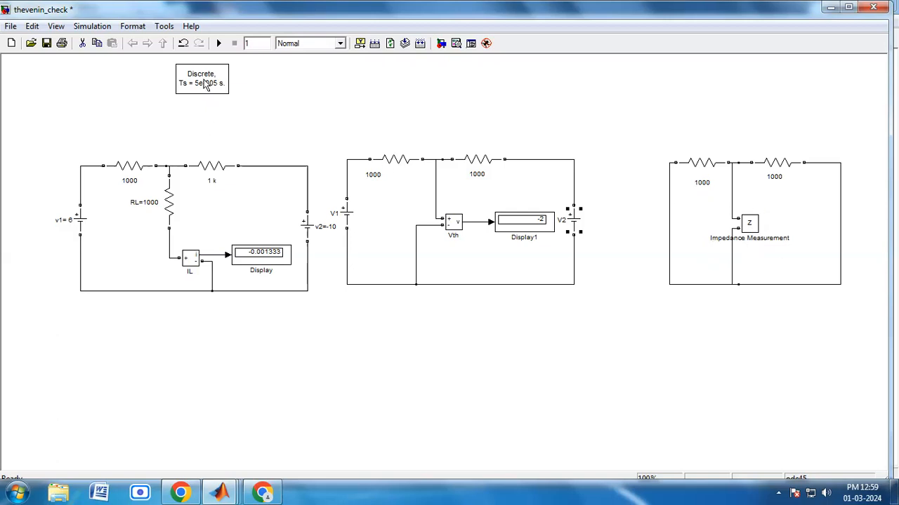
double_click(205, 83)
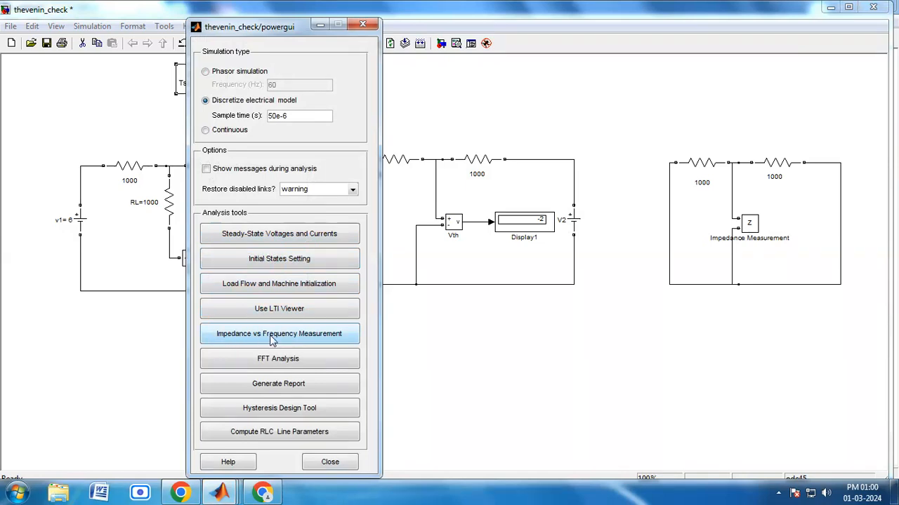
left_click(271, 341)
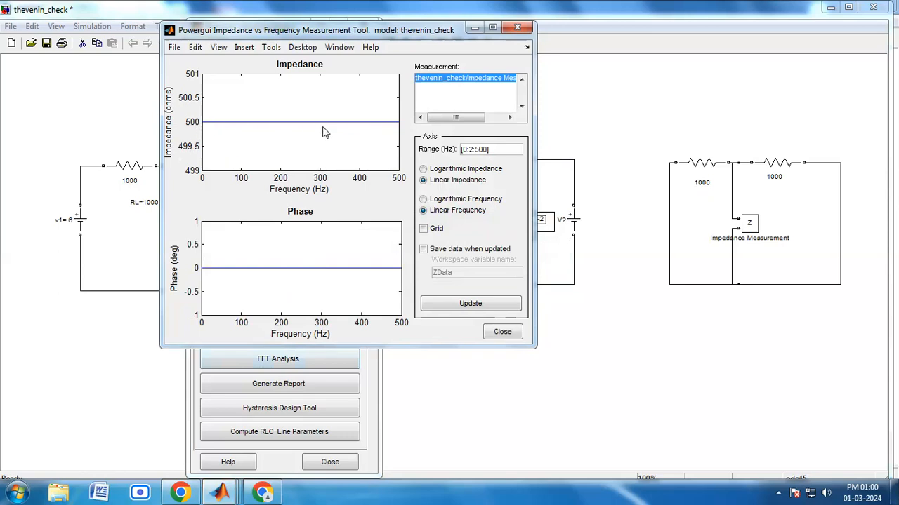
left_click(500, 332)
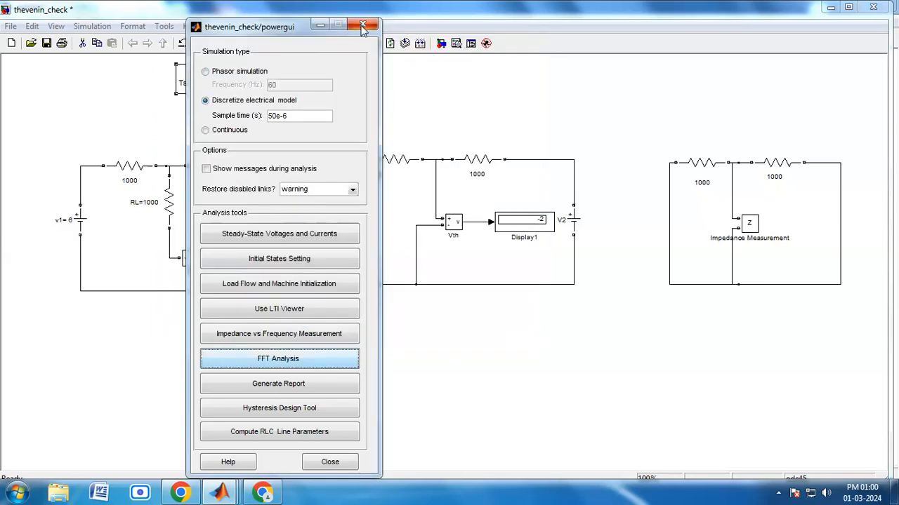
left_click(363, 27)
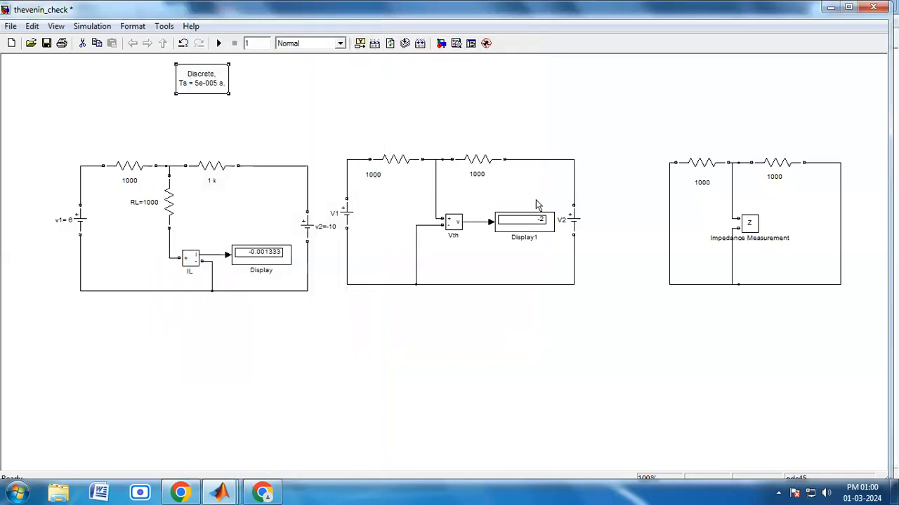